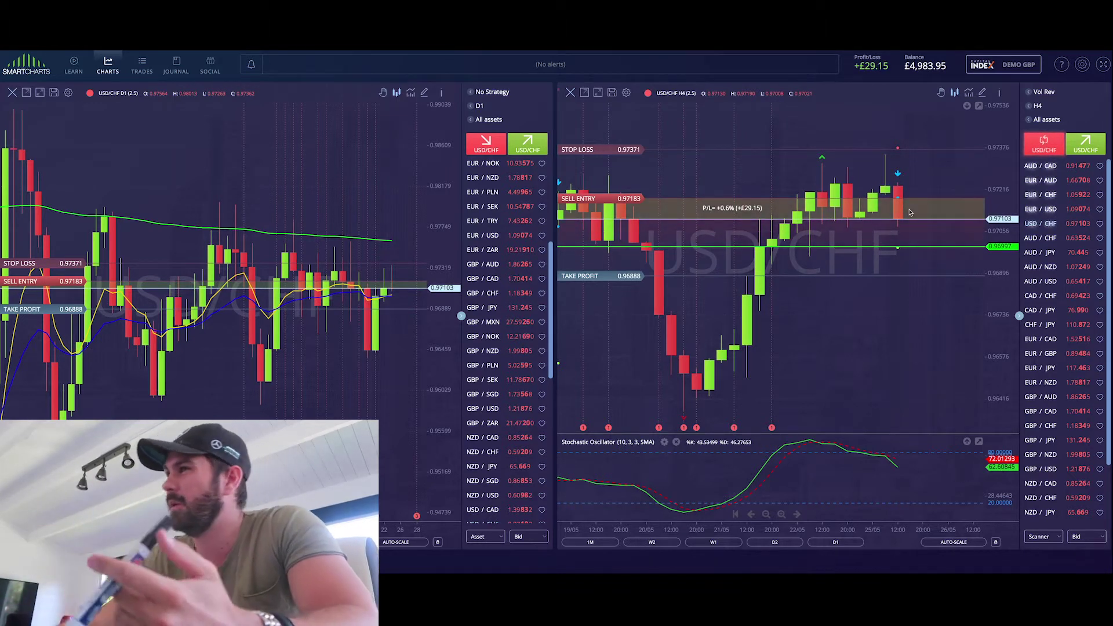
# Step: Open the strategies overview and load the NZD/CHF M5 setup listed under Volatility Reversal
pyautogui.click(1031, 95)
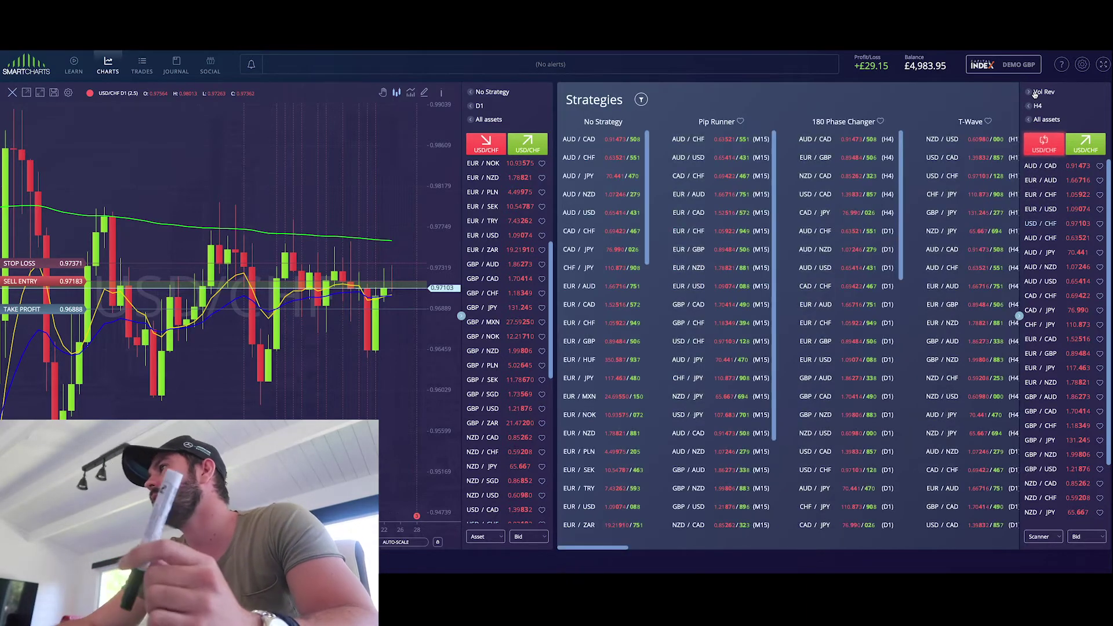
pyautogui.hscroll(5, 925, 181)
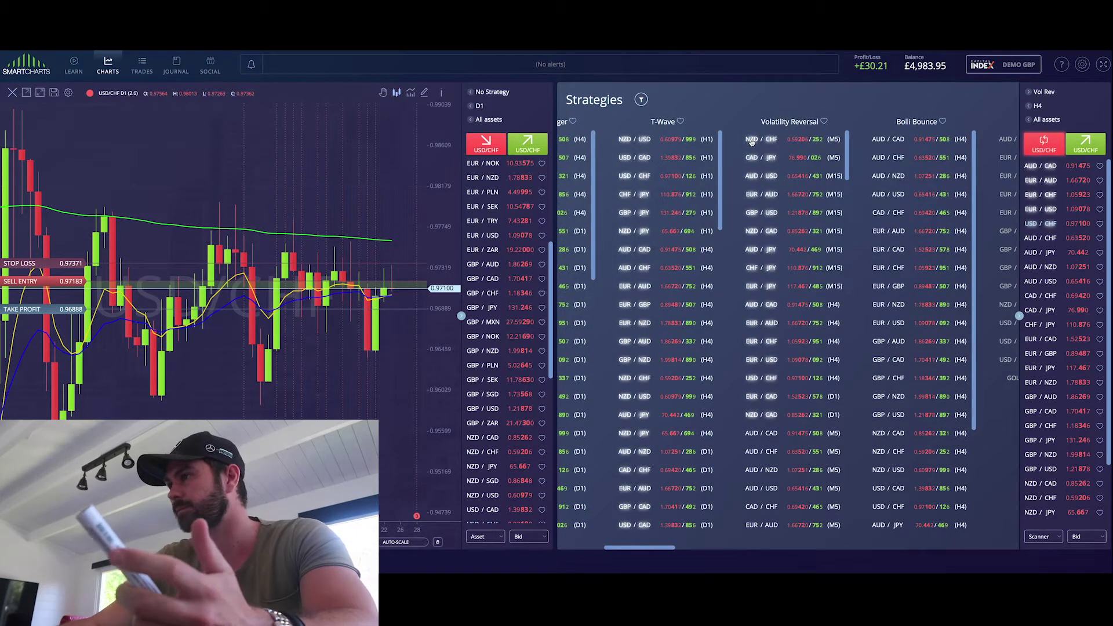
pyautogui.click(752, 140)
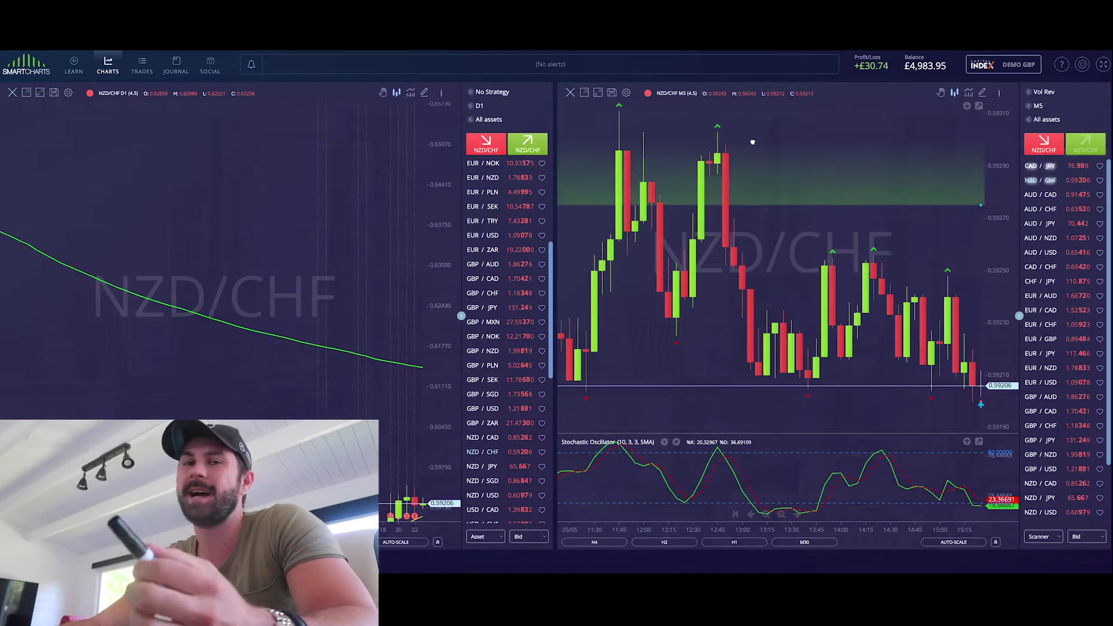
# Step: Switch the Vol Rev chart to the D1 timeframe and review NZD/CHF price action on both charts
pyautogui.click(1037, 108)
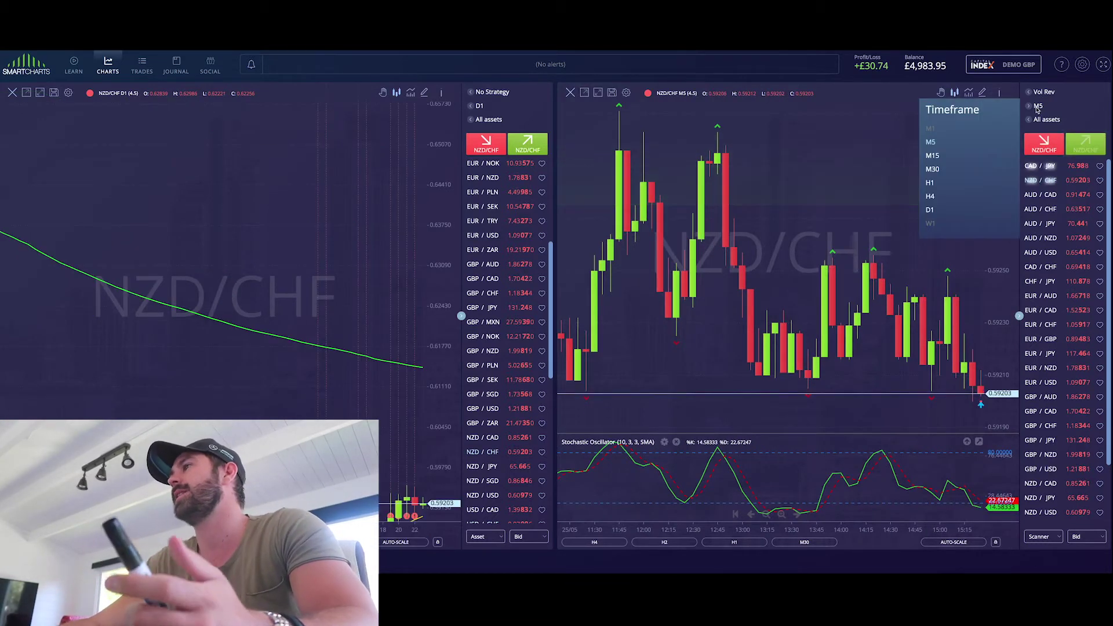
pyautogui.click(931, 209)
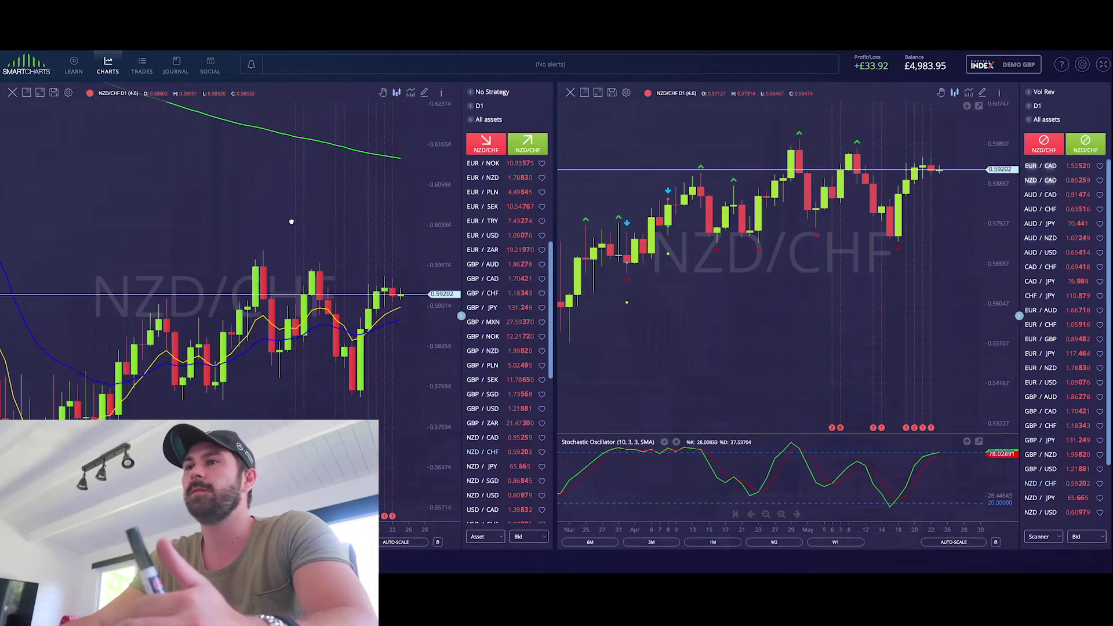
pyautogui.moveTo(282, 197); pyautogui.dragTo(314, 199)
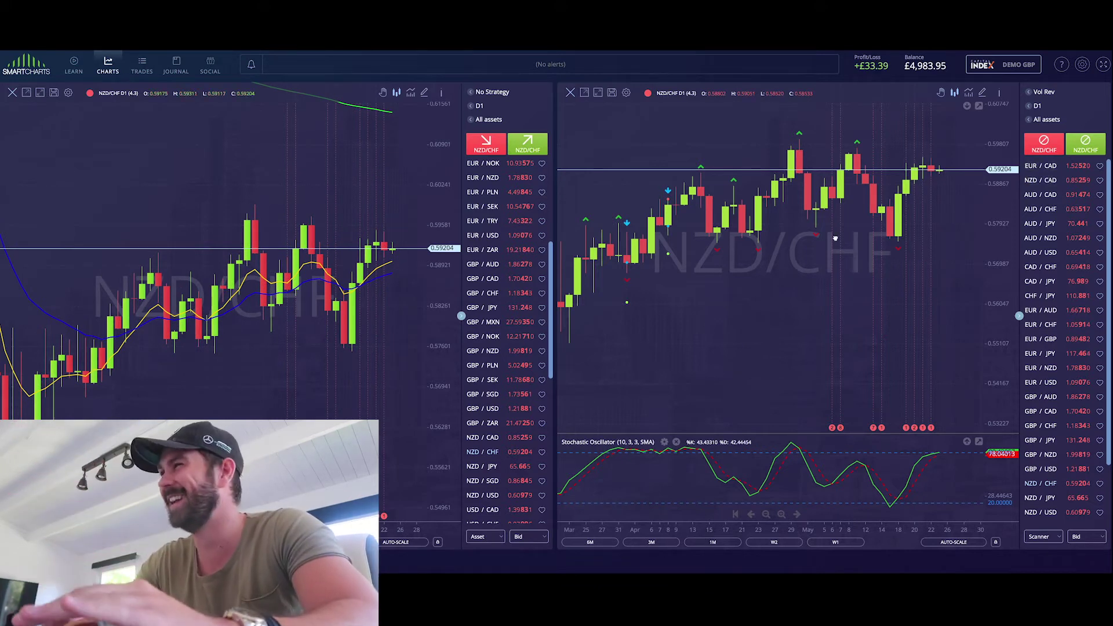
pyautogui.moveTo(924, 229); pyautogui.dragTo(941, 263)
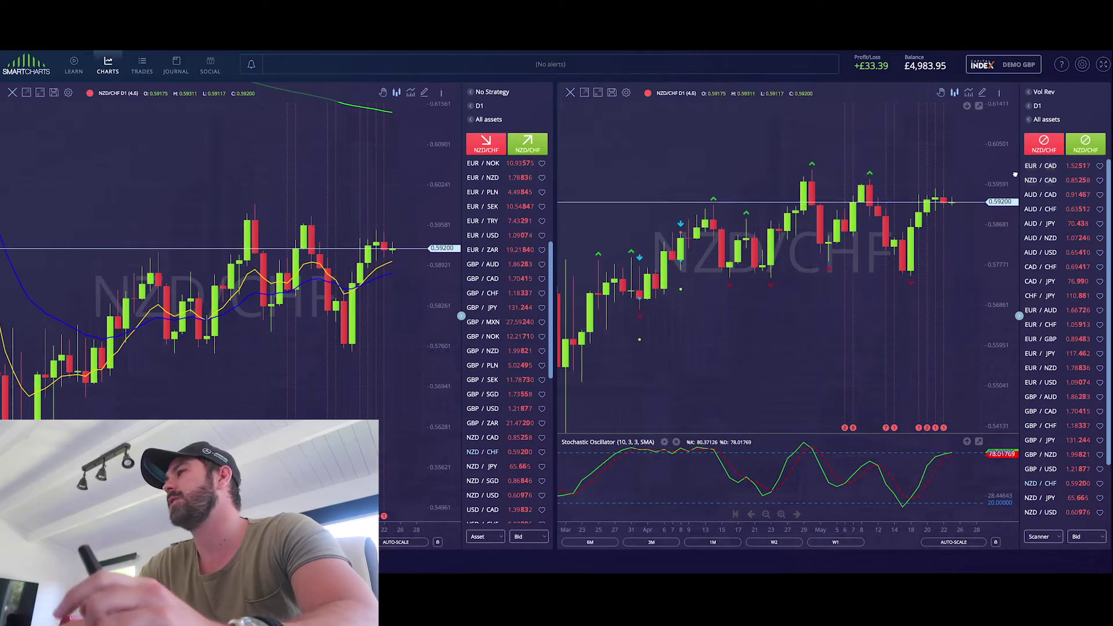
# Step: Load EUR/CAD from the Vol Rev scanner and examine its daily sell signal against the recent candles
pyautogui.click(1045, 168)
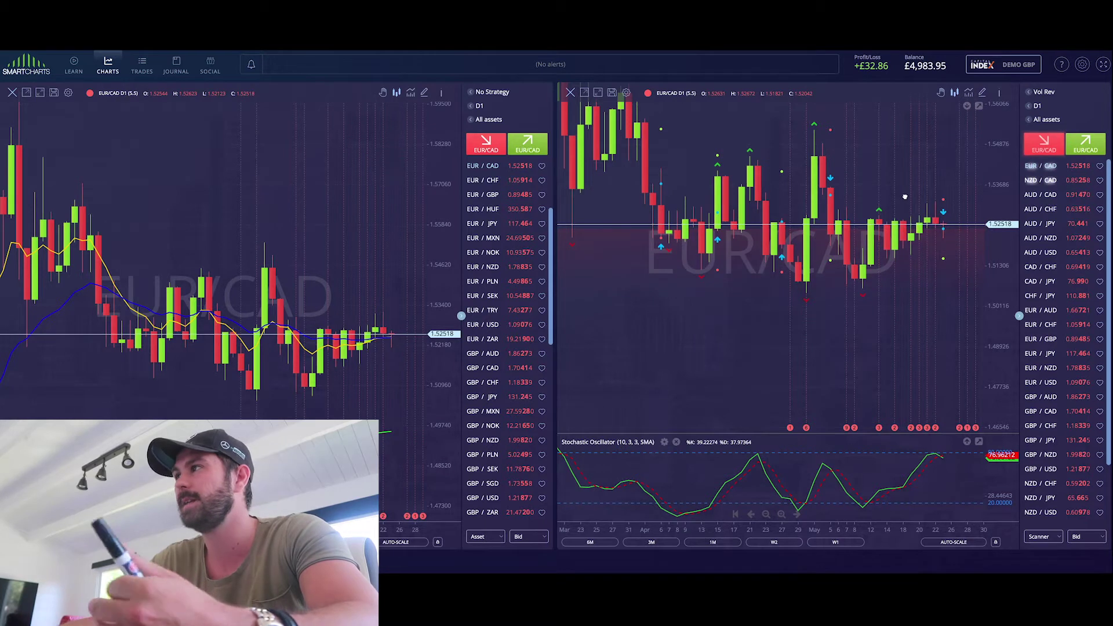
pyautogui.moveTo(899, 195); pyautogui.dragTo(898, 209)
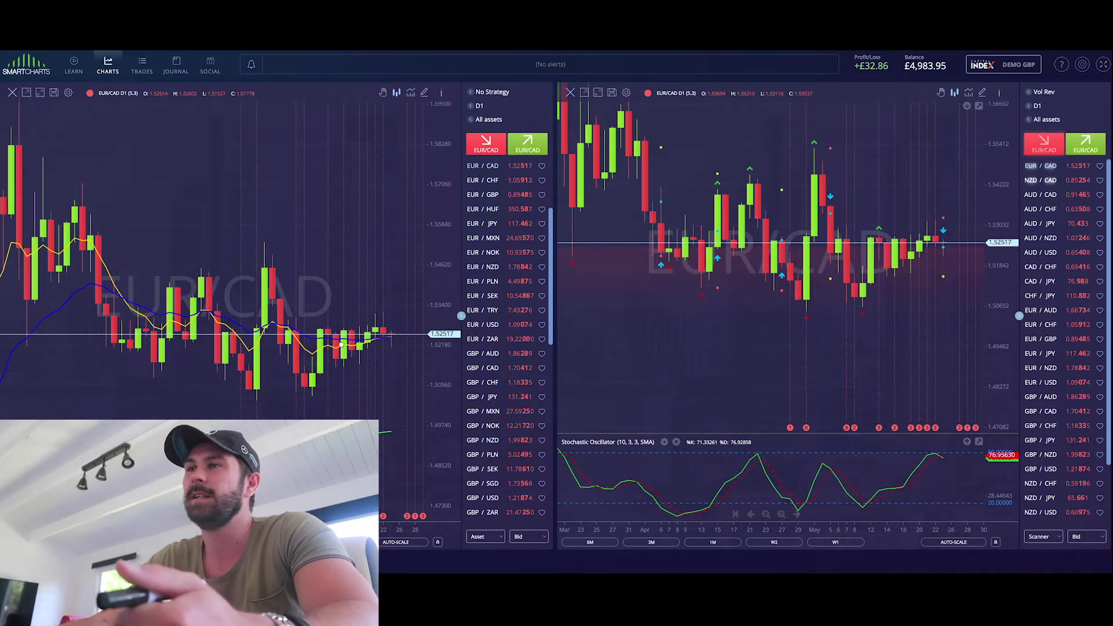
pyautogui.moveTo(694, 313); pyautogui.dragTo(693, 329)
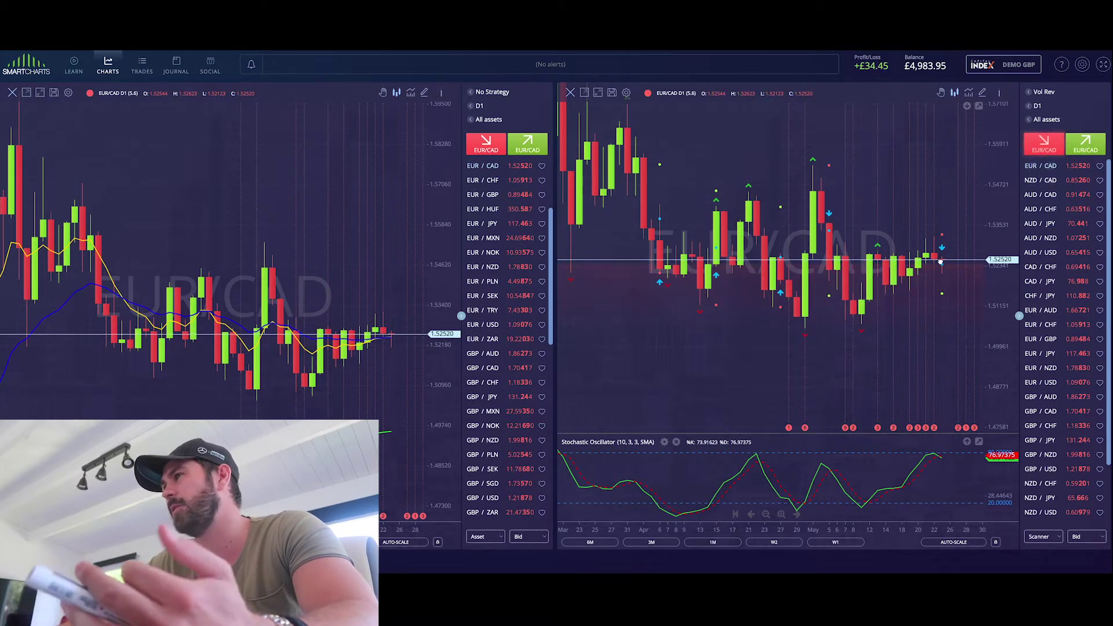
# Step: Load NZD/CAD from the scanner and compare its daily sell signal with the longer-term trend and moving averages
pyautogui.click(1041, 180)
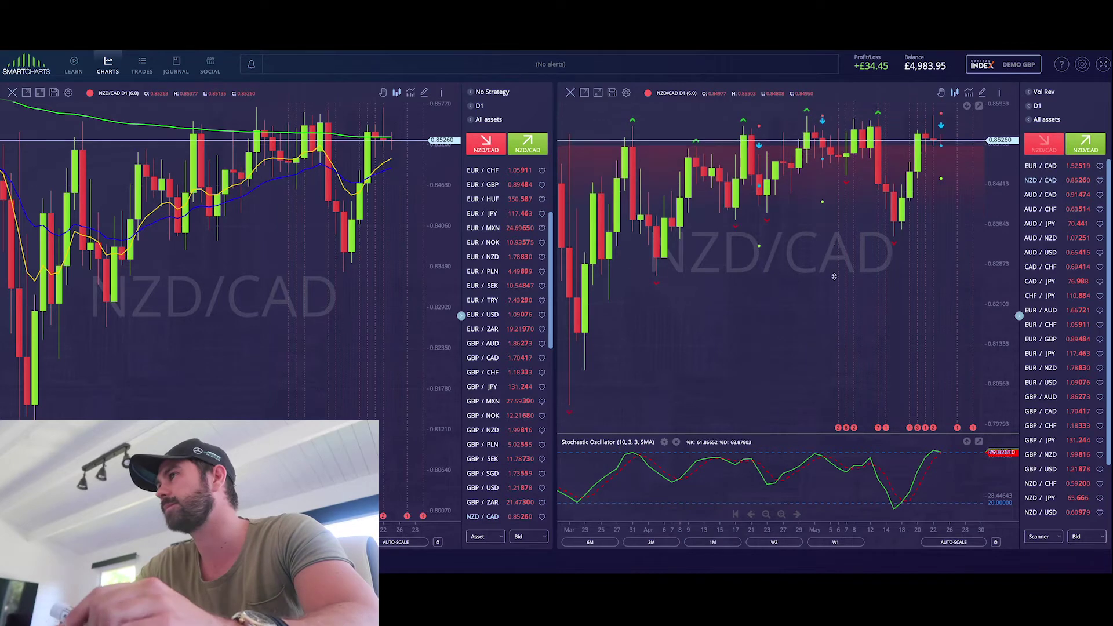
pyautogui.moveTo(836, 274); pyautogui.dragTo(844, 281)
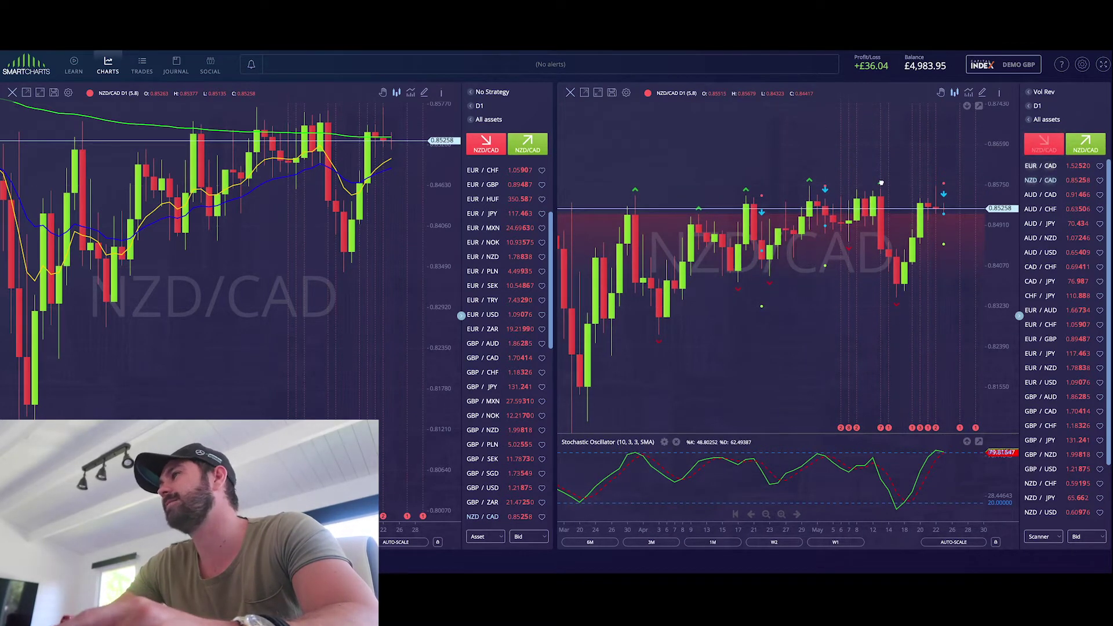
pyautogui.scroll(3, 310, 248)
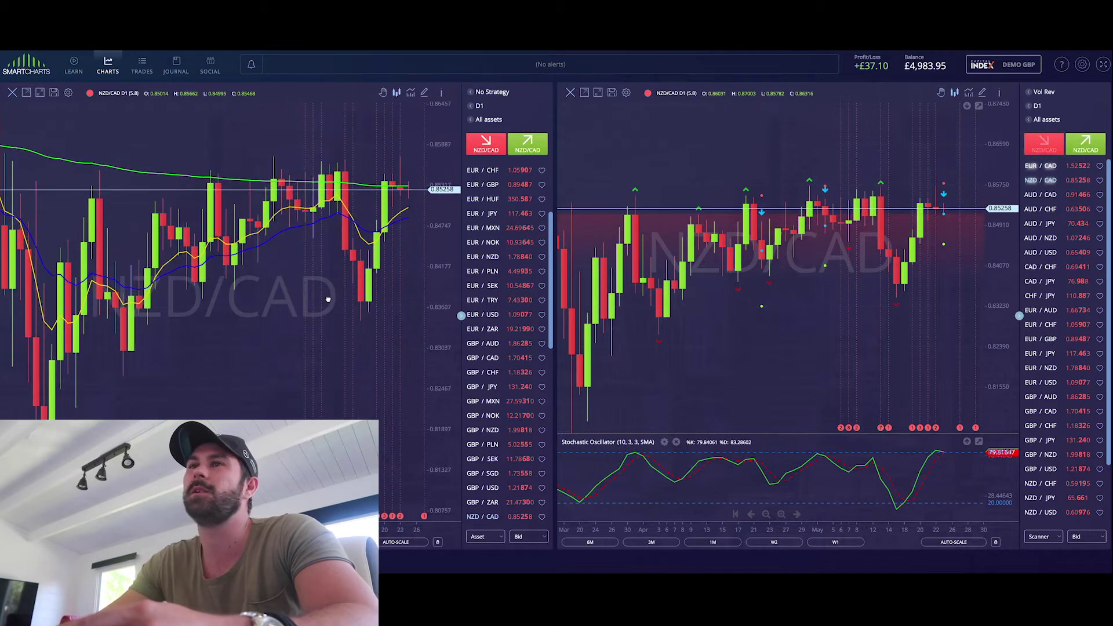
pyautogui.scroll(-3, 310, 248)
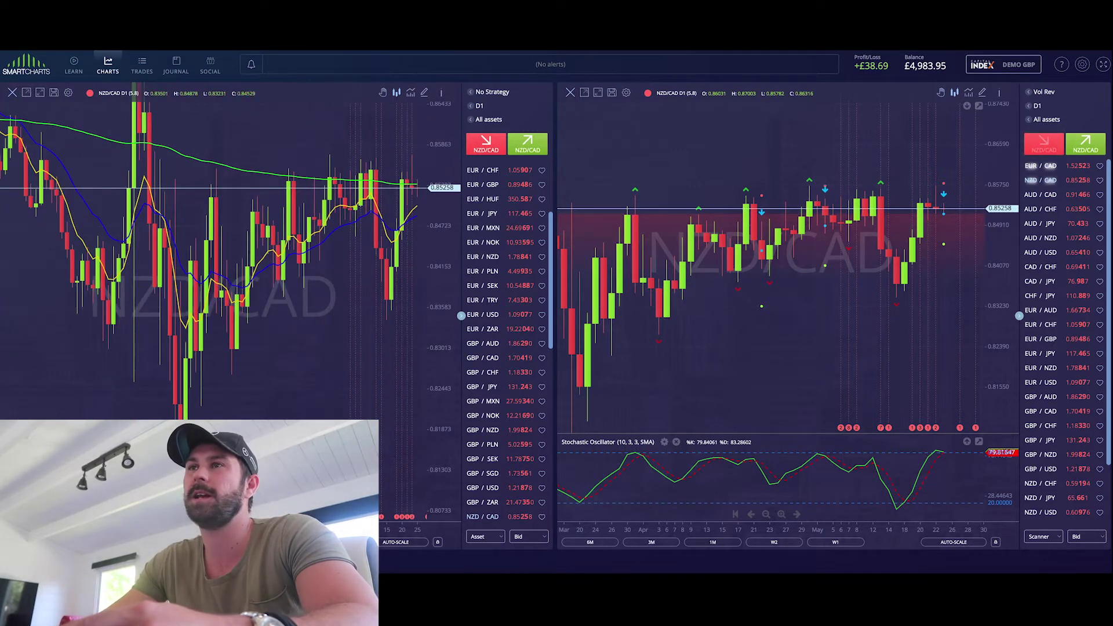
pyautogui.moveTo(434, 286); pyautogui.dragTo(433, 354)
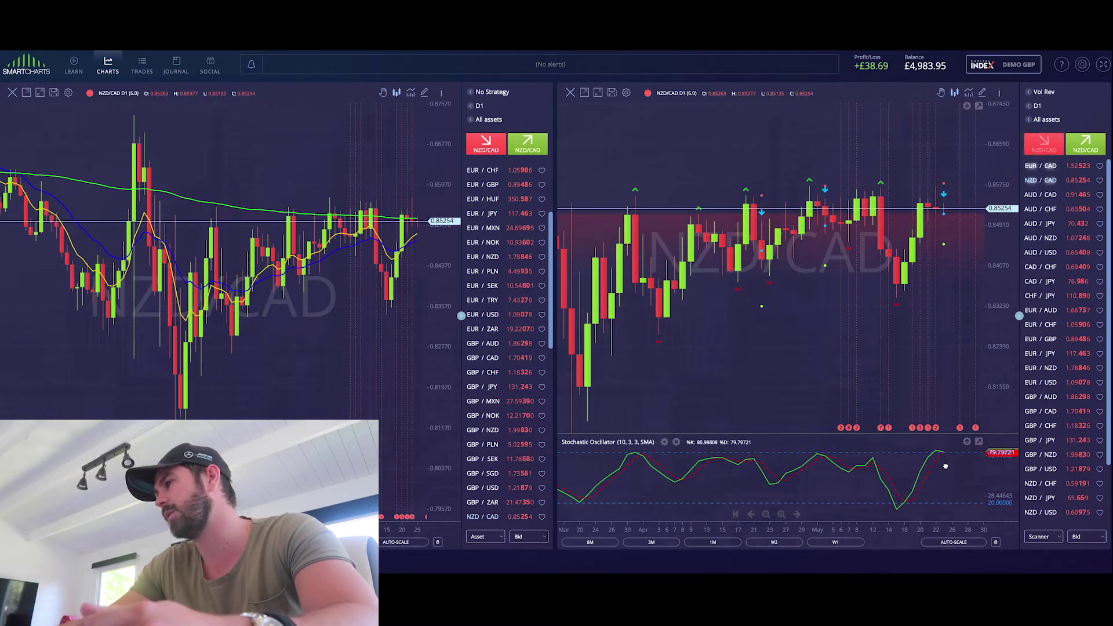
# Step: Examine the NZD/CAD D1 signal more closely and check the pair's trading info
pyautogui.moveTo(889, 365)
pyautogui.mouseDown()
pyautogui.moveTo(872, 363)
pyautogui.moveTo(881, 353)
pyautogui.mouseUp()
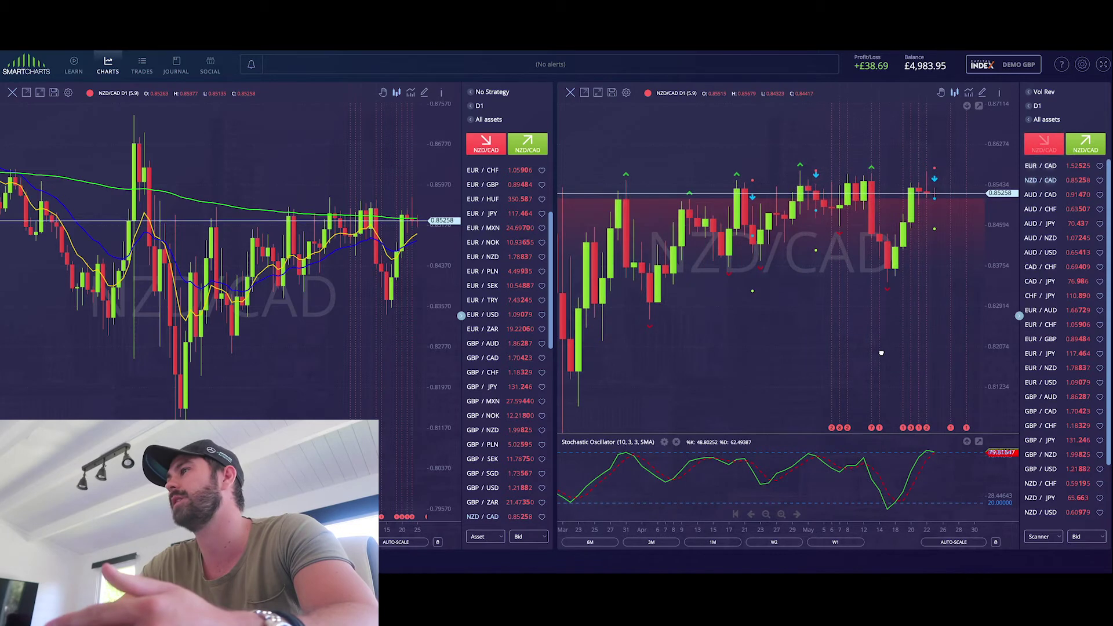
pyautogui.moveTo(861, 314); pyautogui.dragTo(871, 344)
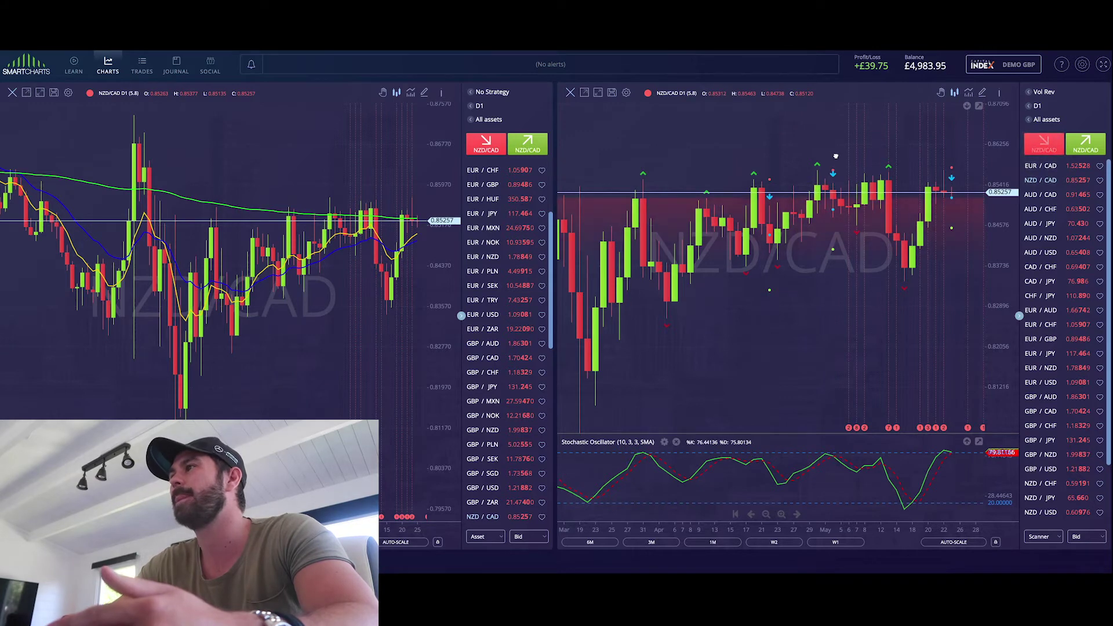
pyautogui.click(1000, 94)
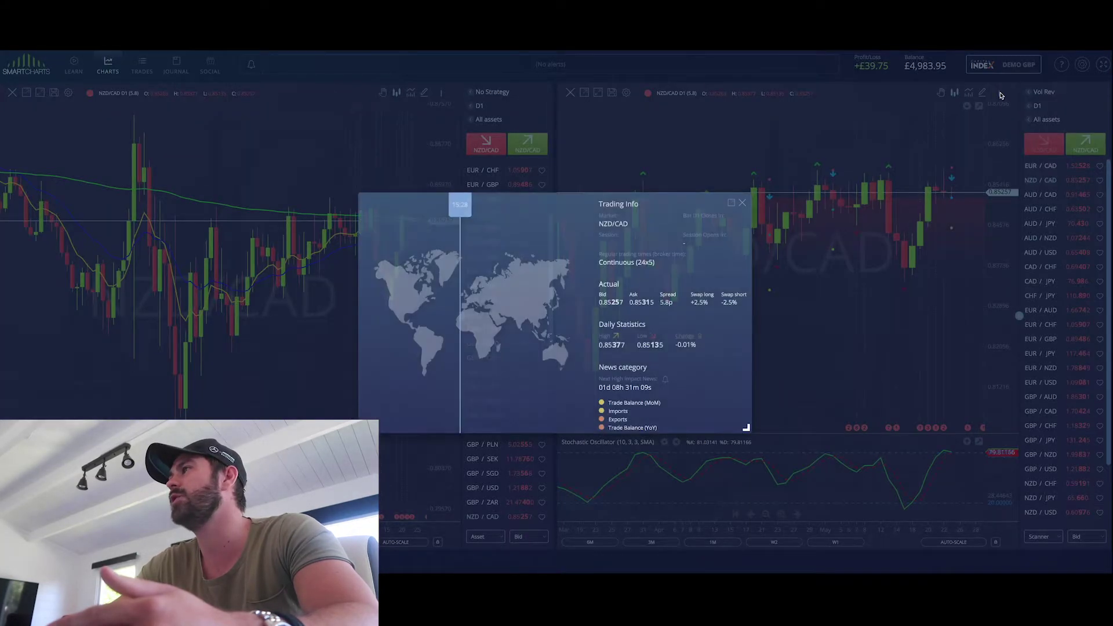
pyautogui.click(742, 204)
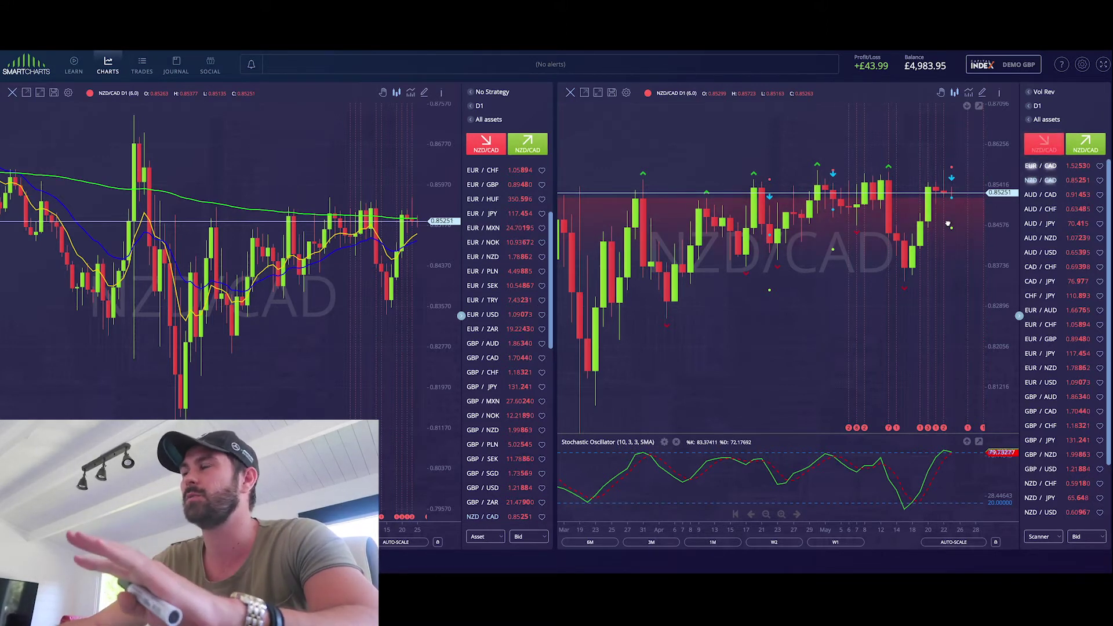
# Step: Switch the Vol Rev chart to the H4 timeframe and load AUD/CAD from the scanner
pyautogui.click(1036, 107)
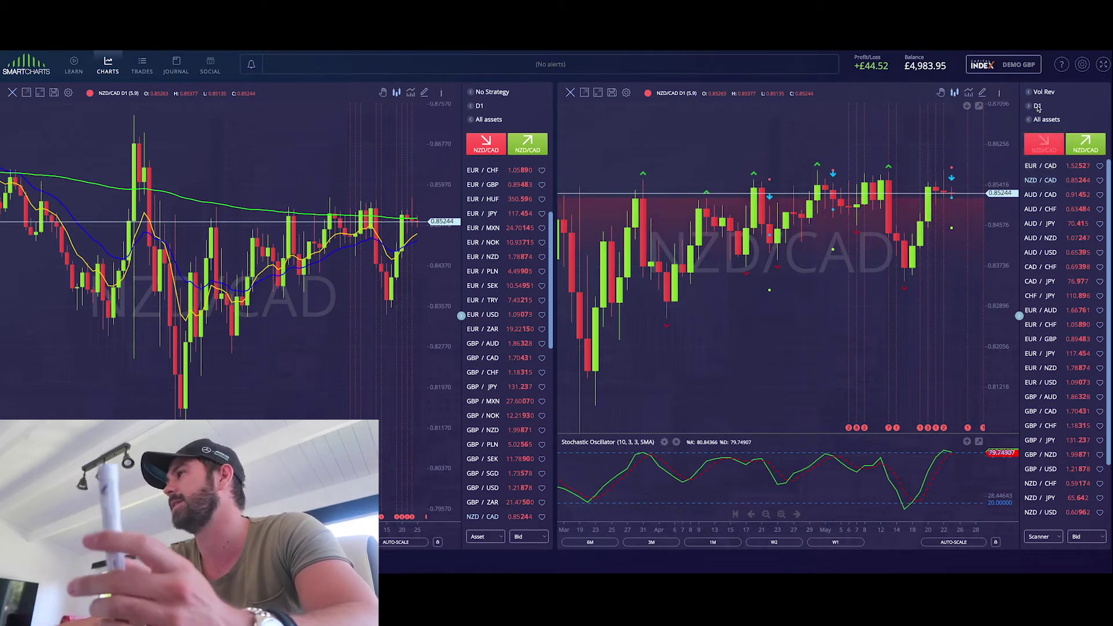
pyautogui.click(931, 197)
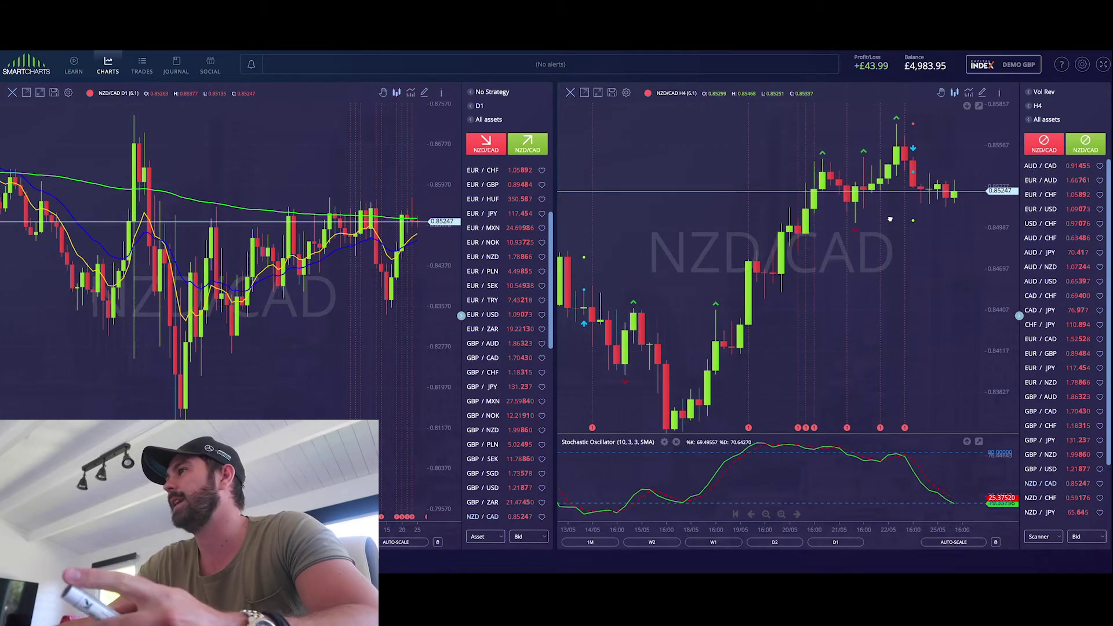
pyautogui.click(1020, 167)
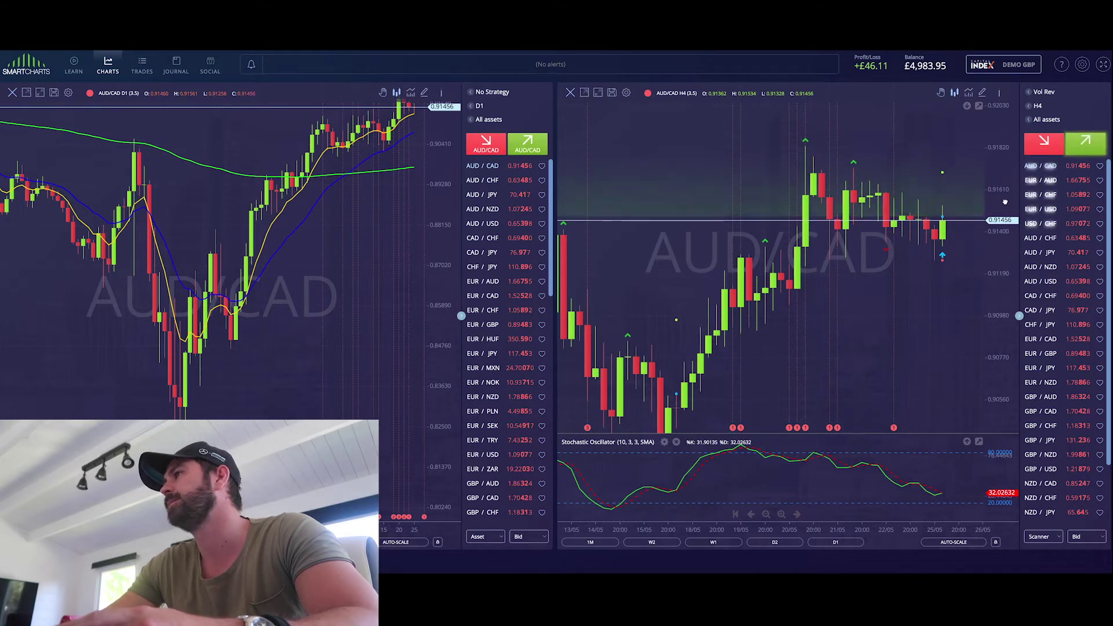
# Step: Load EUR/AUD from the scanner and compare its H4 buy signal with the daily downtrend and moving averages
pyautogui.click(1038, 180)
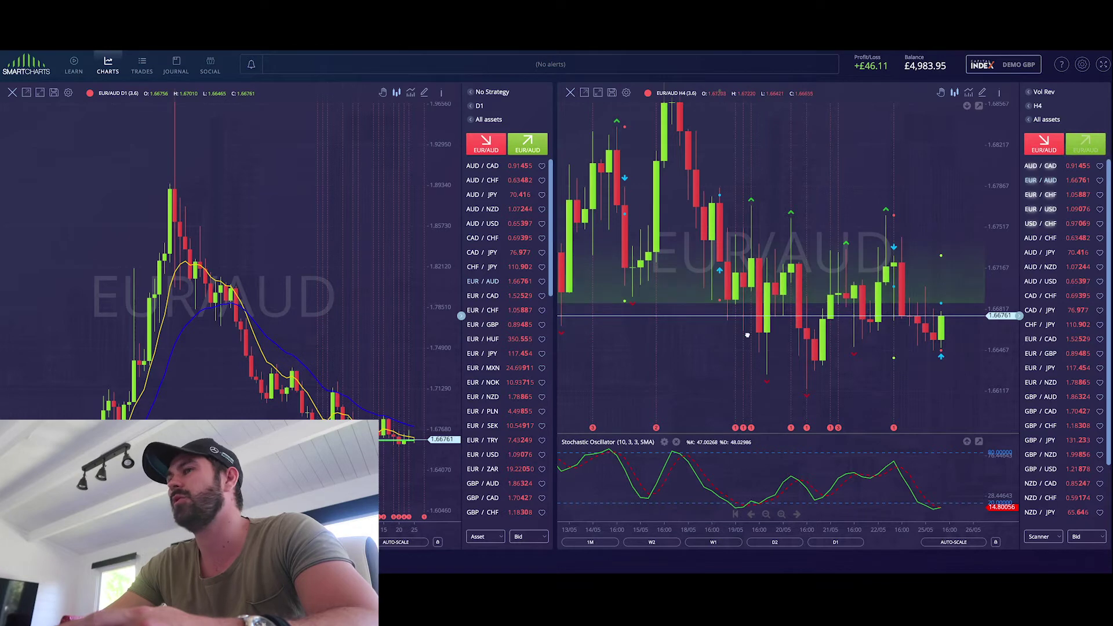
pyautogui.moveTo(392, 377); pyautogui.dragTo(397, 347)
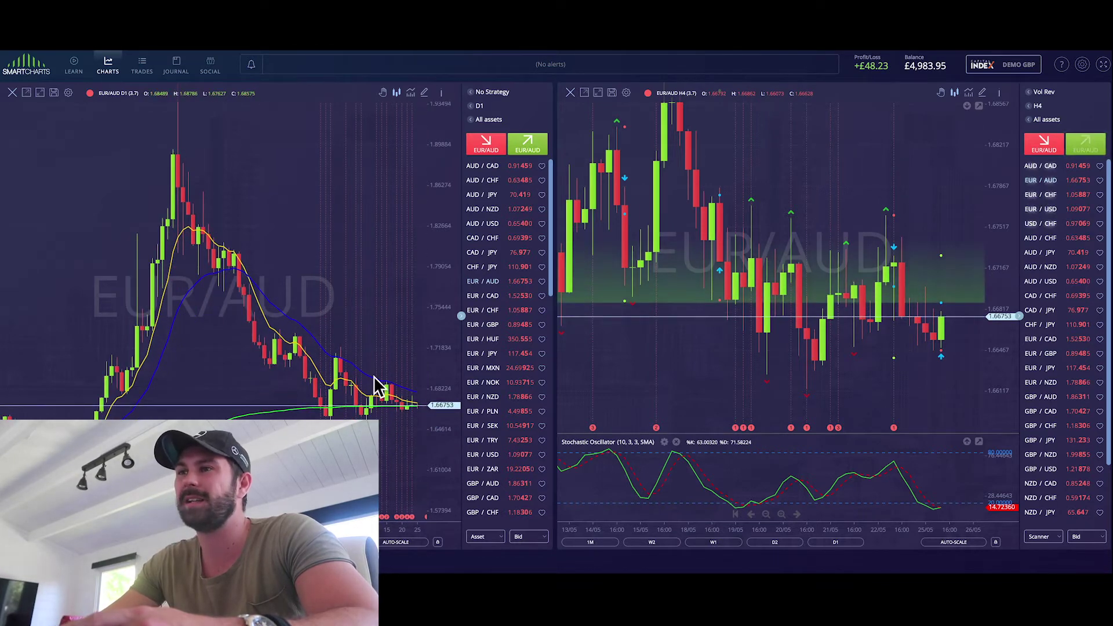
pyautogui.moveTo(377, 385); pyautogui.dragTo(328, 368)
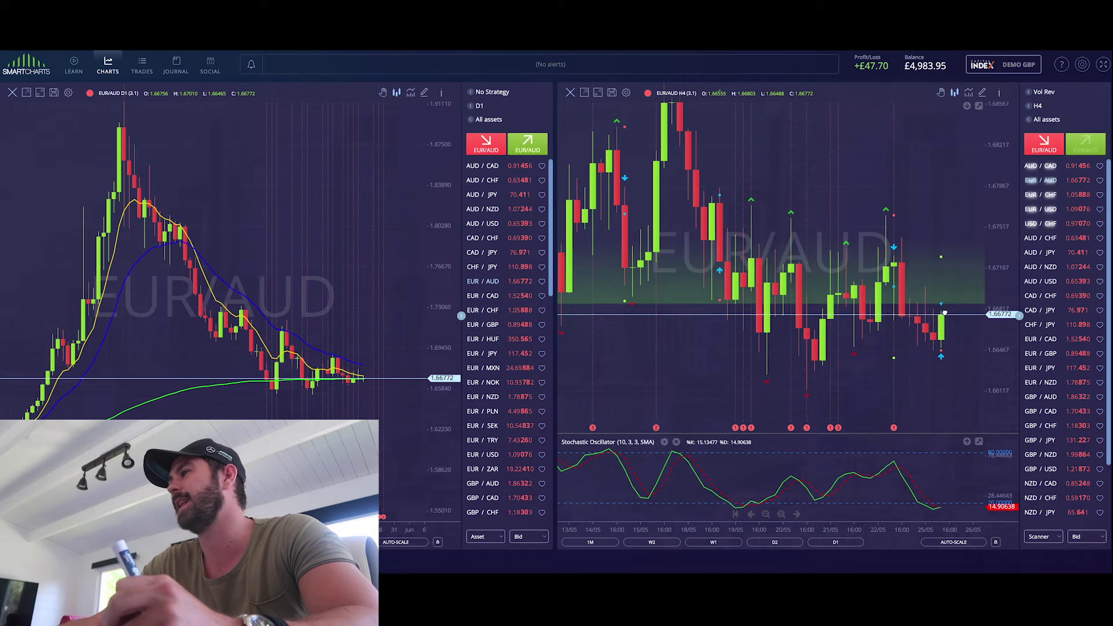
pyautogui.moveTo(937, 304)
pyautogui.mouseDown()
pyautogui.moveTo(940, 237)
pyautogui.moveTo(941, 249)
pyautogui.mouseUp()
# Step: Load EUR/CHF from the scanner and check its H4 buy signal against the daily trend
pyautogui.click(1034, 196)
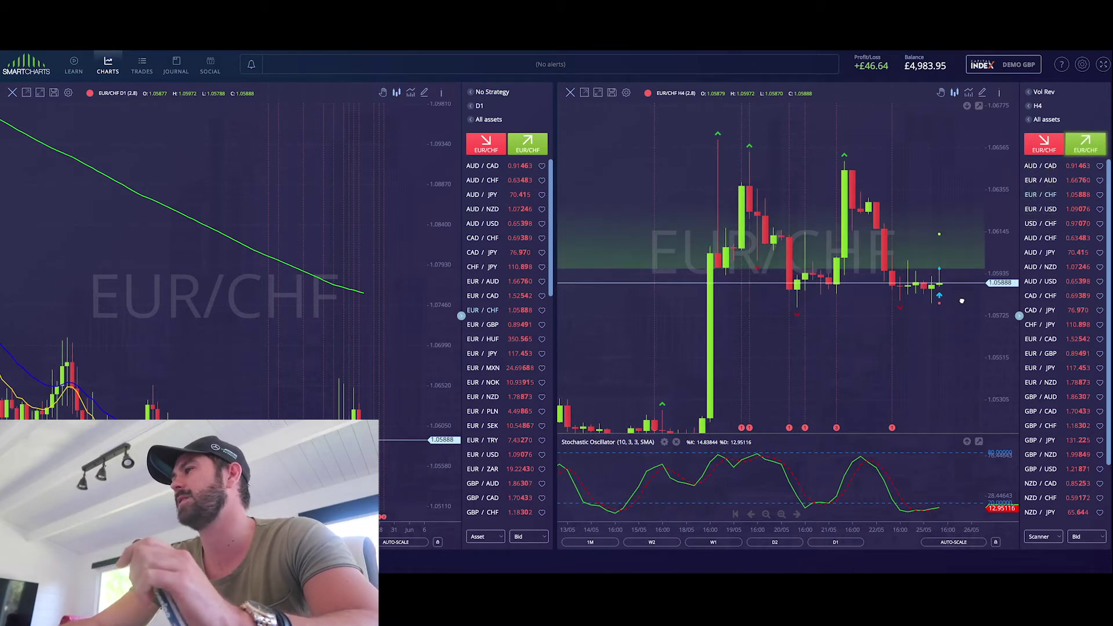
pyautogui.moveTo(408, 325); pyautogui.dragTo(380, 241)
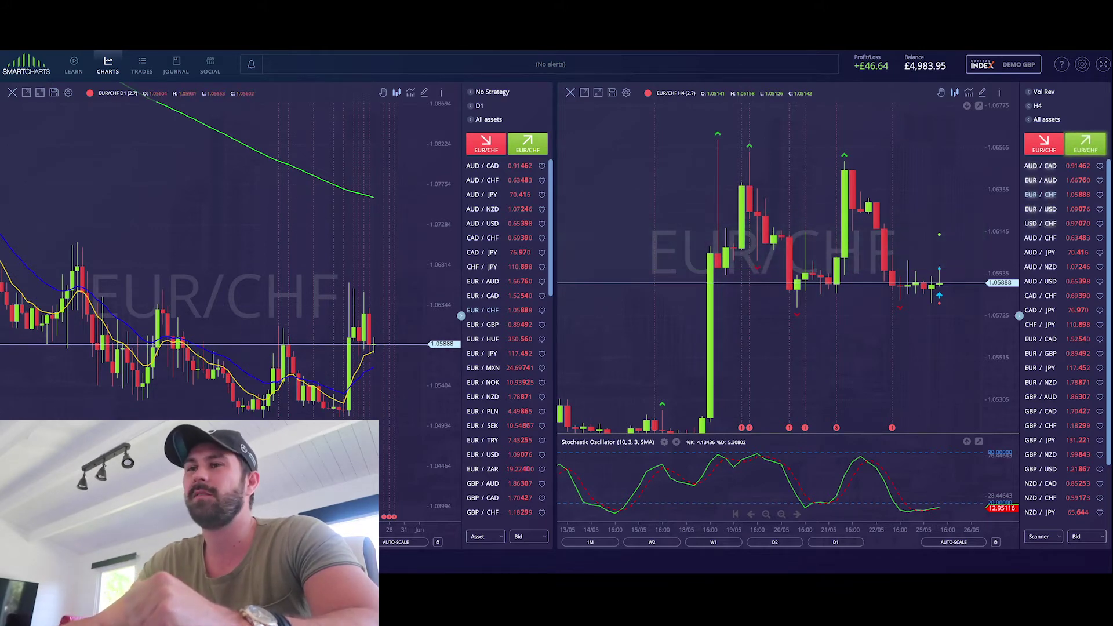
pyautogui.scroll(-3, 231, 260)
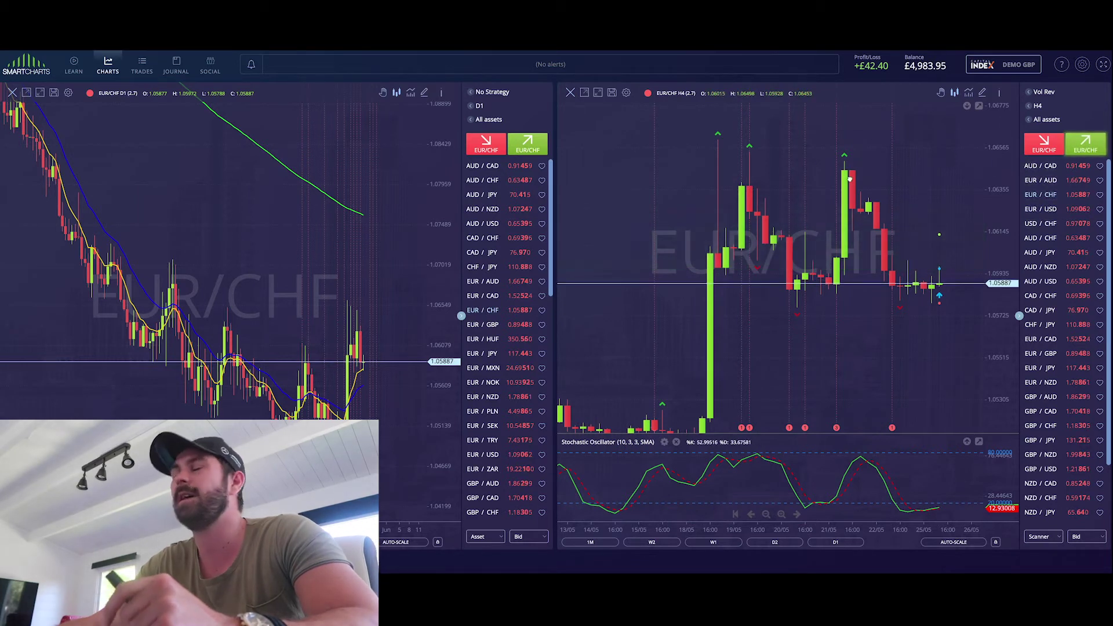
# Step: Load EUR/USD from the scanner and examine its H4 buy signal and nearby price levels
pyautogui.click(1032, 210)
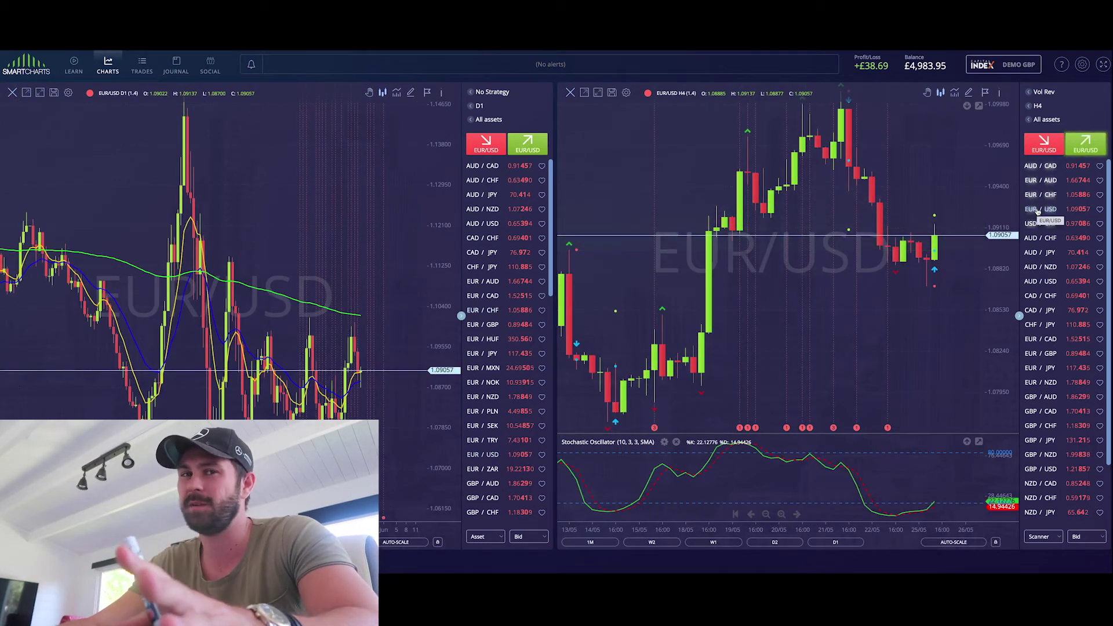
pyautogui.moveTo(897, 215); pyautogui.dragTo(898, 244)
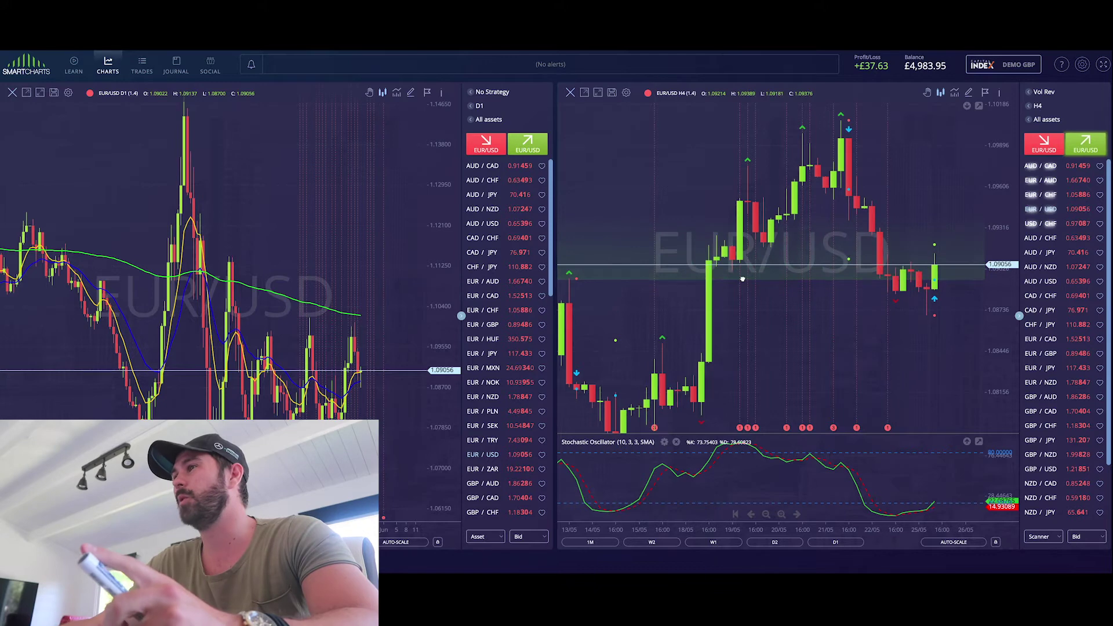
pyautogui.moveTo(743, 280); pyautogui.dragTo(763, 311)
# Step: Open the USD/CHF H4 chart and review the open sell trade's entry, stop loss and take profit levels
pyautogui.moveTo(906, 326); pyautogui.dragTo(828, 306)
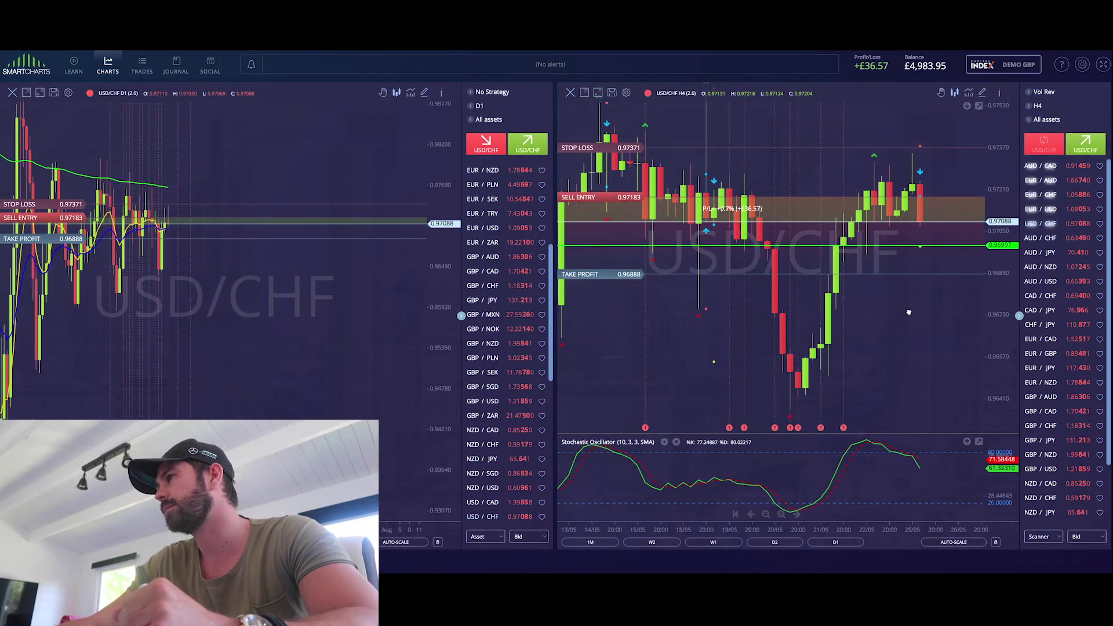
pyautogui.moveTo(908, 313); pyautogui.dragTo(907, 332)
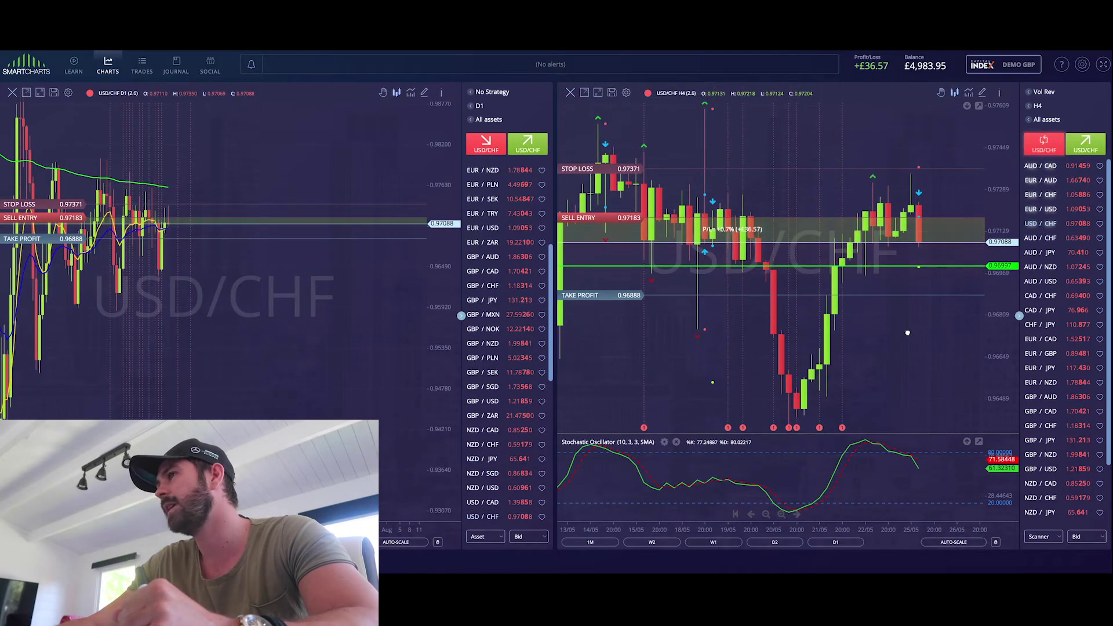
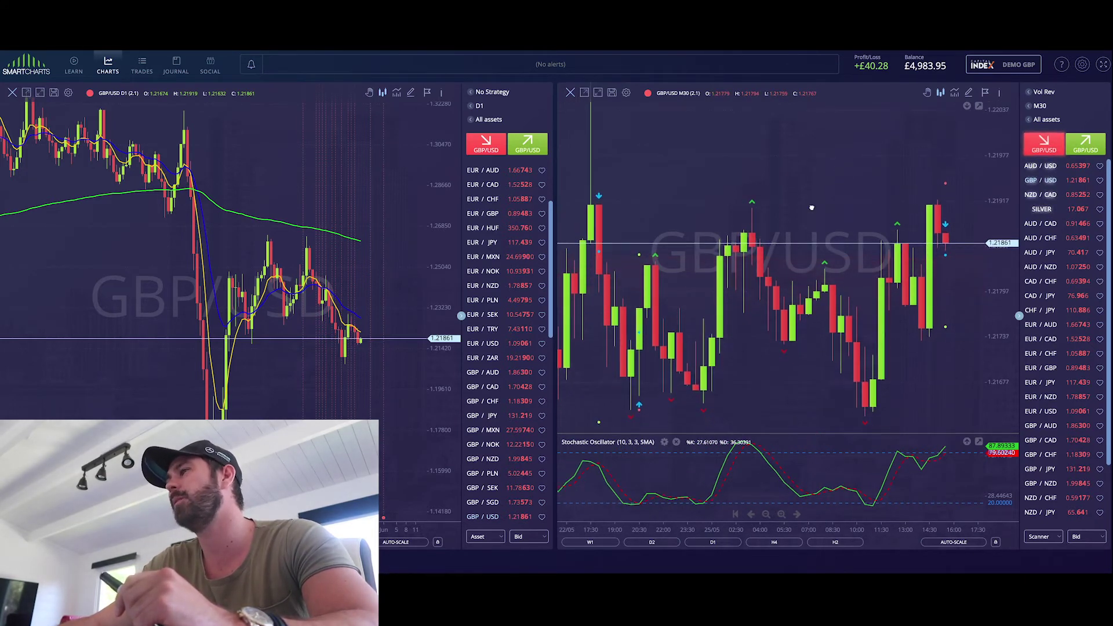
# Step: Set the Vol Rev scanner to the M15 timeframe and load AUD/JPY to check its signal against the daily chart
pyautogui.scroll(2, 815, 186)
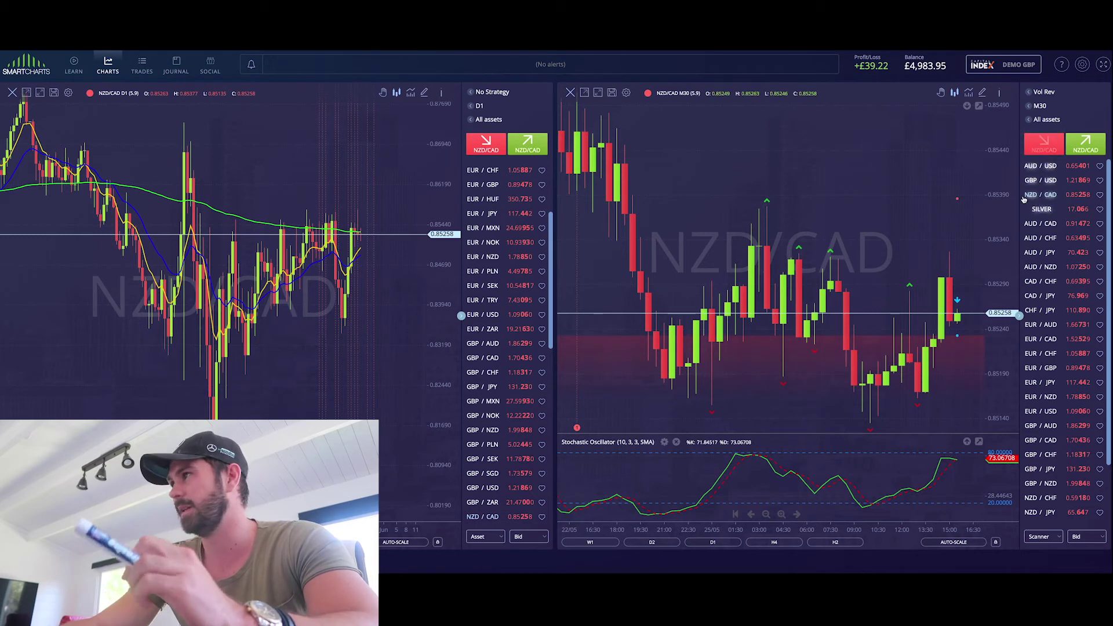
pyautogui.click(1037, 106)
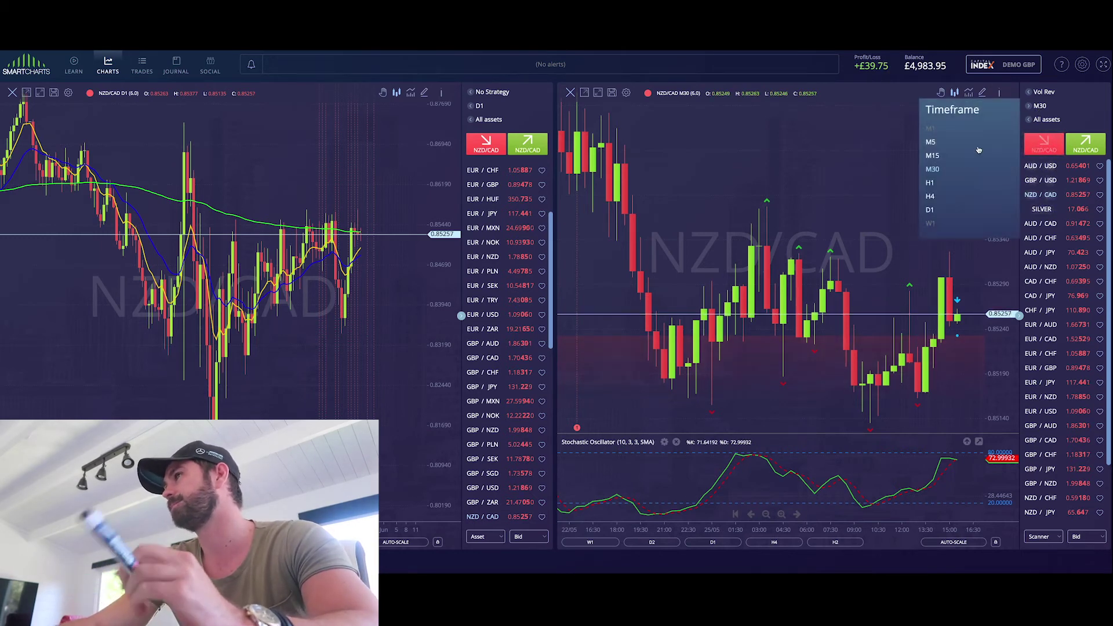
pyautogui.click(950, 157)
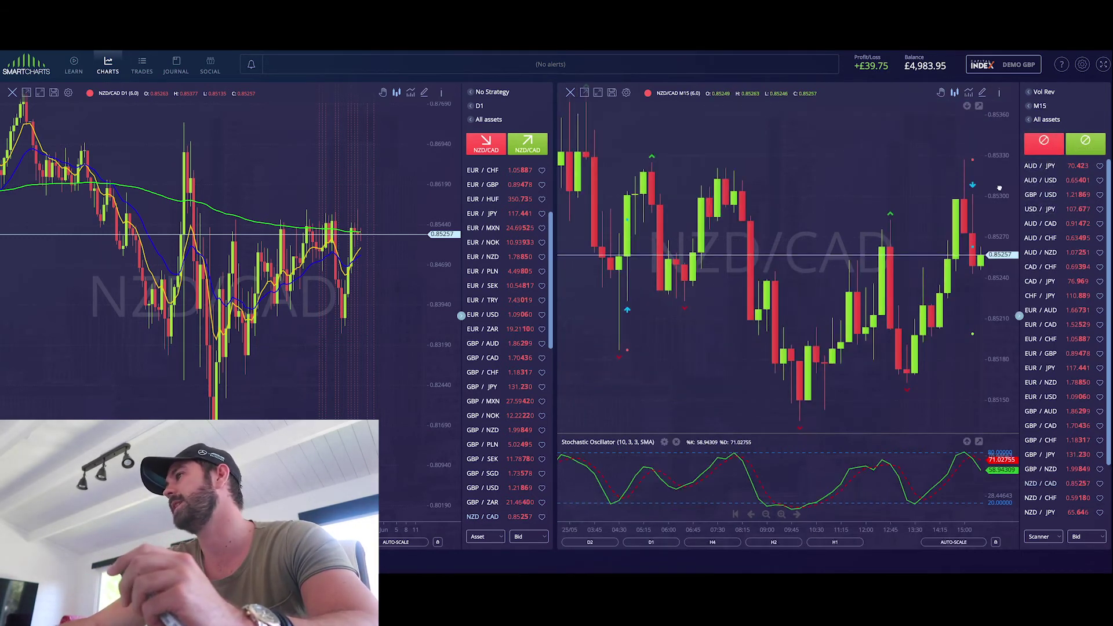
pyautogui.click(1039, 165)
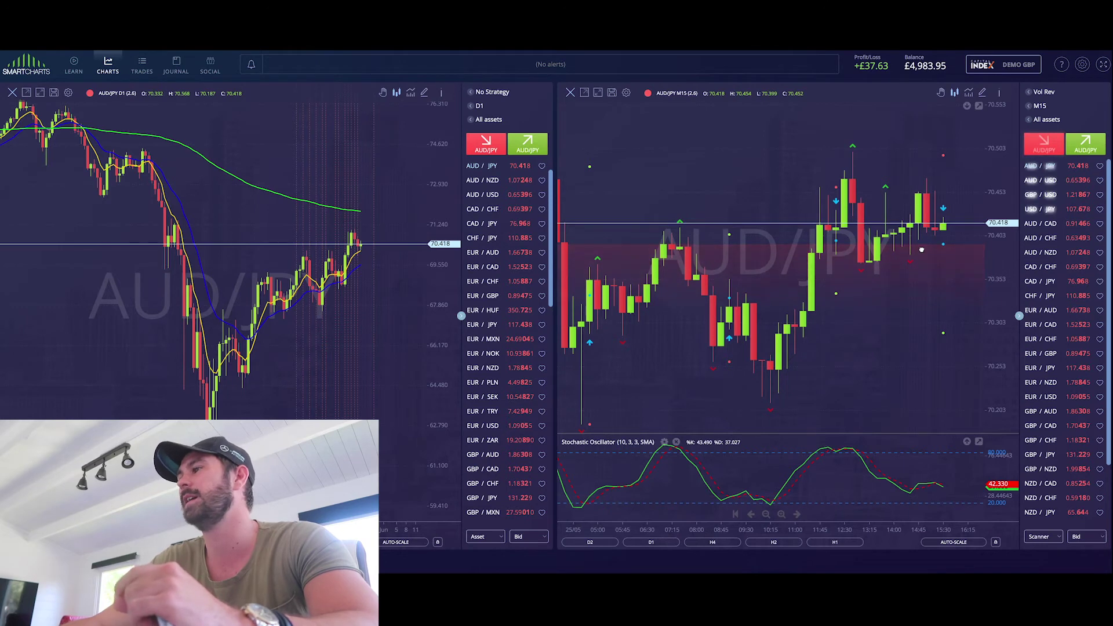
# Step: Load AUD/USD from the M15 scanner and examine its sell signal against recent price swings and the daily chart
pyautogui.click(1037, 181)
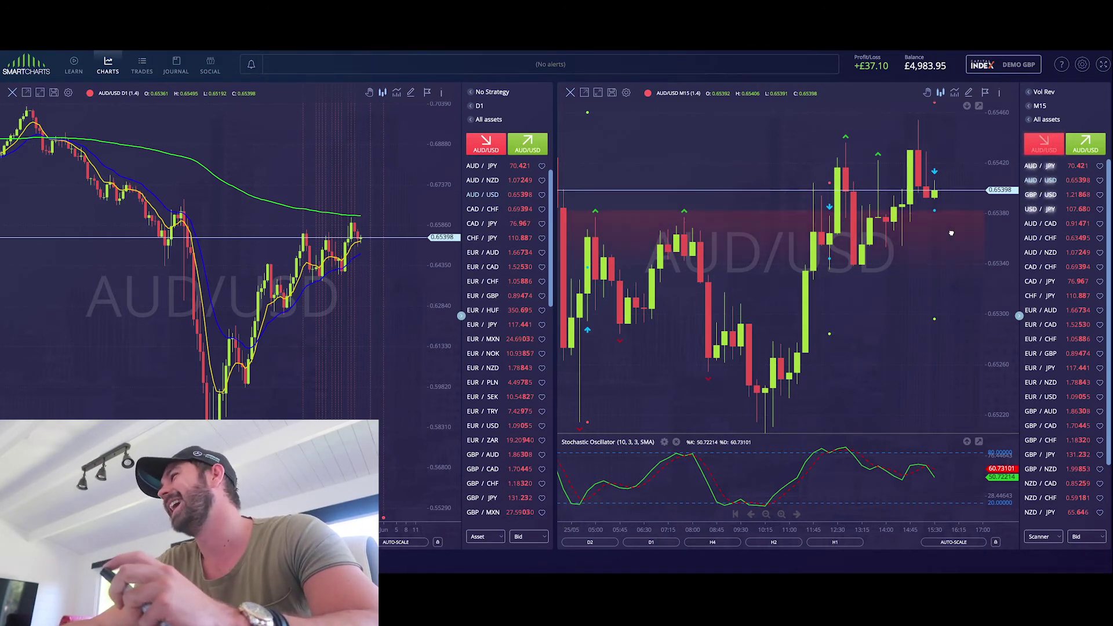
pyautogui.moveTo(948, 237); pyautogui.dragTo(948, 261)
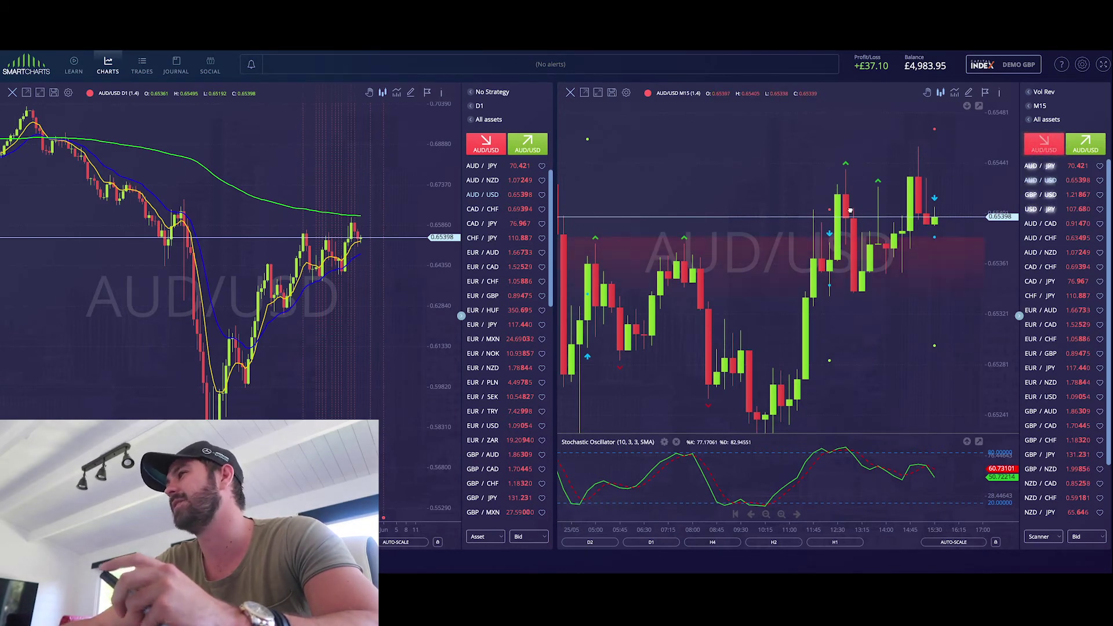
pyautogui.moveTo(784, 198); pyautogui.dragTo(801, 197)
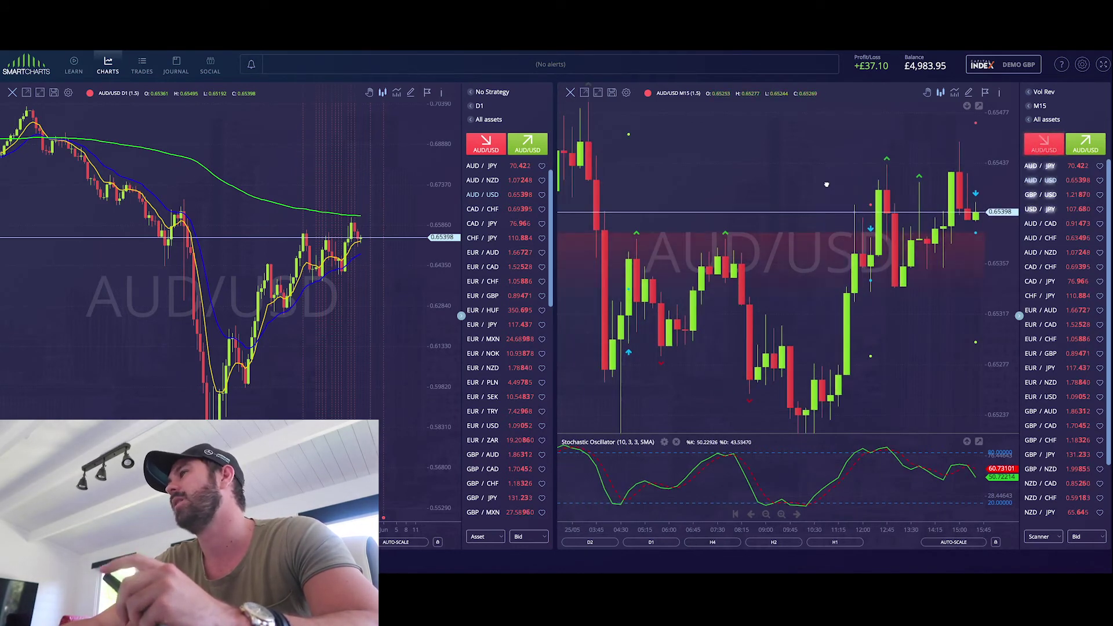
pyautogui.hscroll(2, 950, 178)
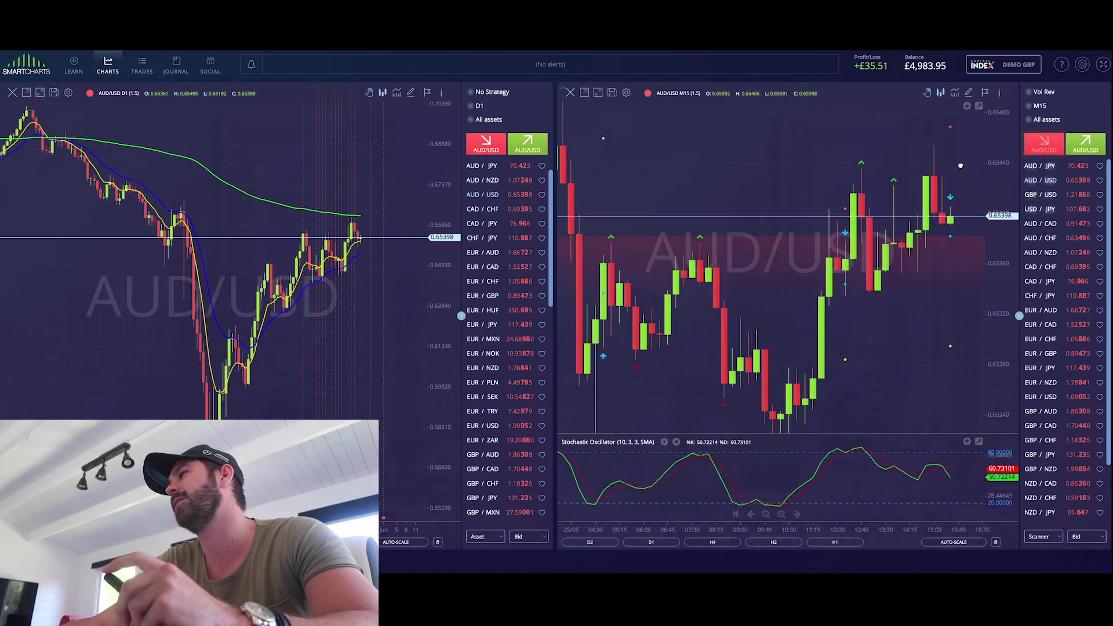
# Step: Load GBP/USD from the M15 scanner and examine its sell signal and nearby price levels
pyautogui.click(1039, 197)
pyautogui.moveTo(977, 231); pyautogui.dragTo(988, 266)
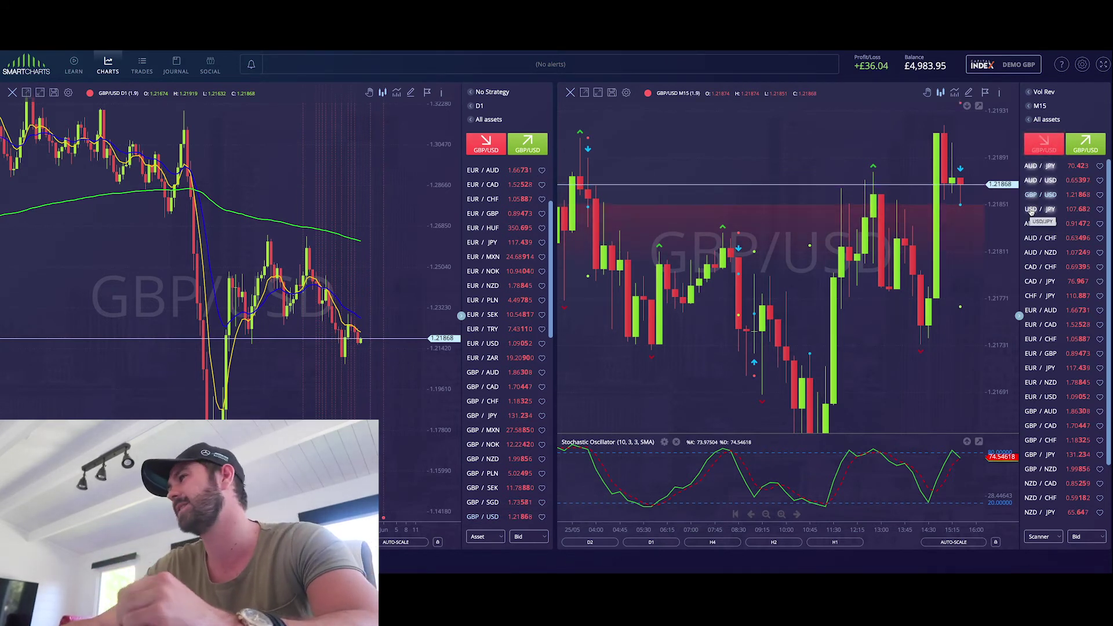
pyautogui.scroll(-1, 949, 278)
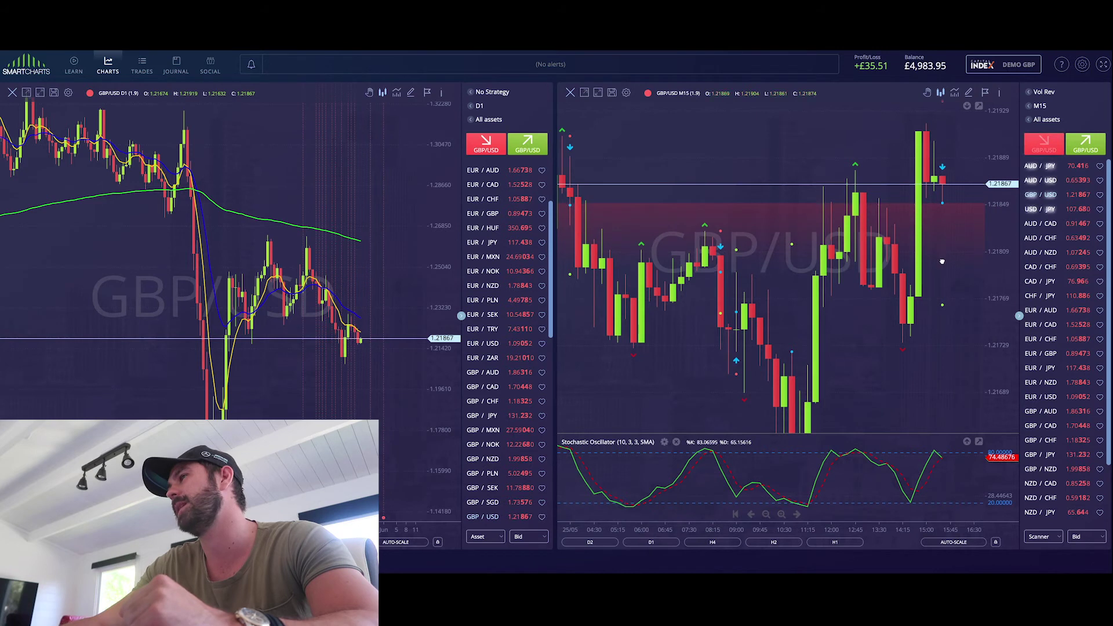
pyautogui.moveTo(799, 237); pyautogui.dragTo(810, 230)
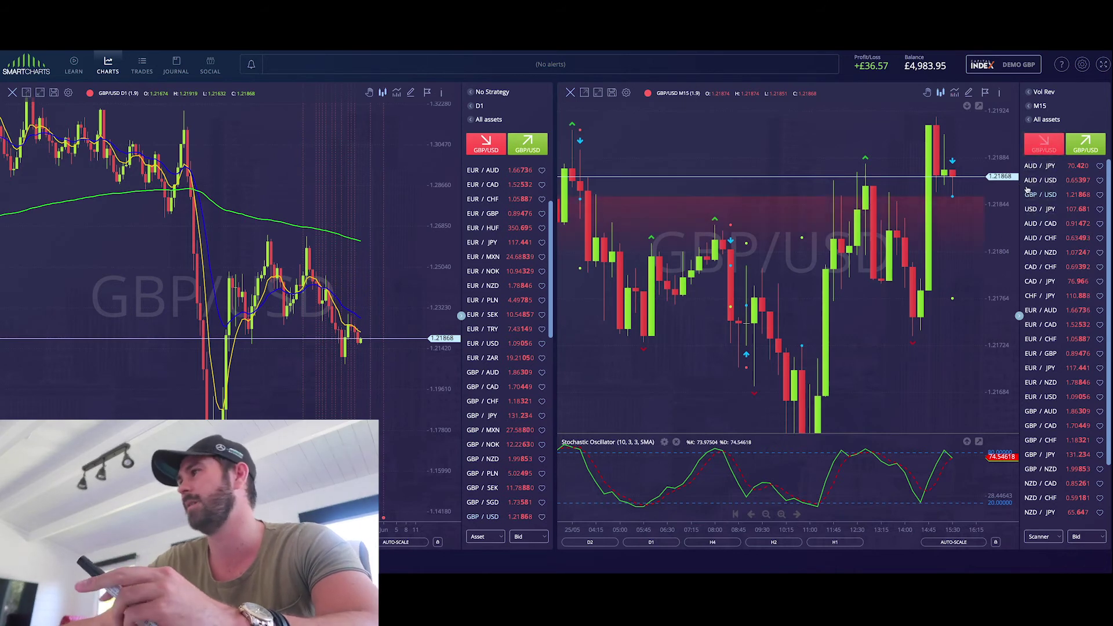
# Step: Load USD/JPY from the M15 scanner and check its buy signal against earlier price action and the daily trend
pyautogui.click(1026, 210)
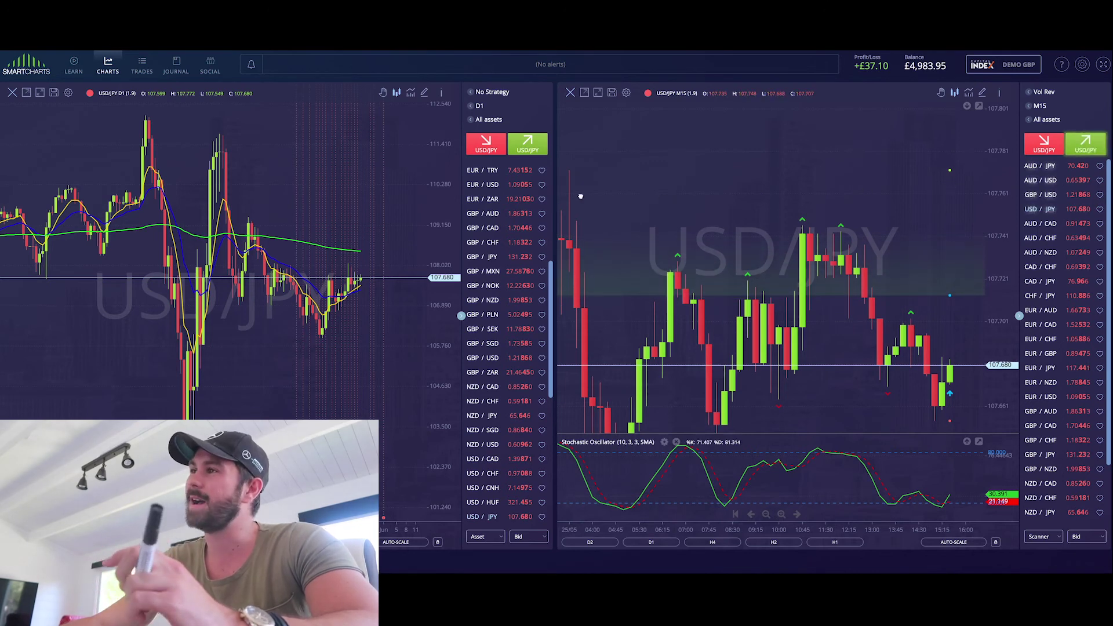
pyautogui.moveTo(596, 192)
pyautogui.mouseDown()
pyautogui.moveTo(649, 196)
pyautogui.moveTo(596, 191)
pyautogui.mouseUp()
pyautogui.moveTo(725, 193)
pyautogui.mouseDown()
pyautogui.moveTo(725, 154)
pyautogui.moveTo(782, 171)
pyautogui.moveTo(740, 179)
pyautogui.mouseUp()
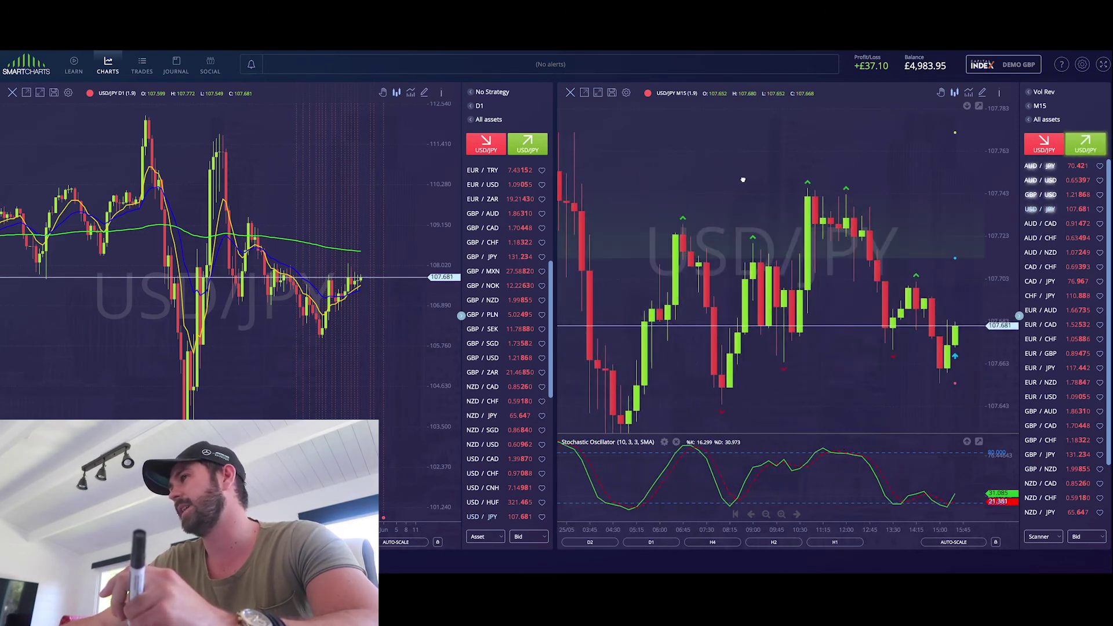
# Step: Switch the scanner to the M5 timeframe and load CAD/JPY to examine its signal
pyautogui.click(1032, 106)
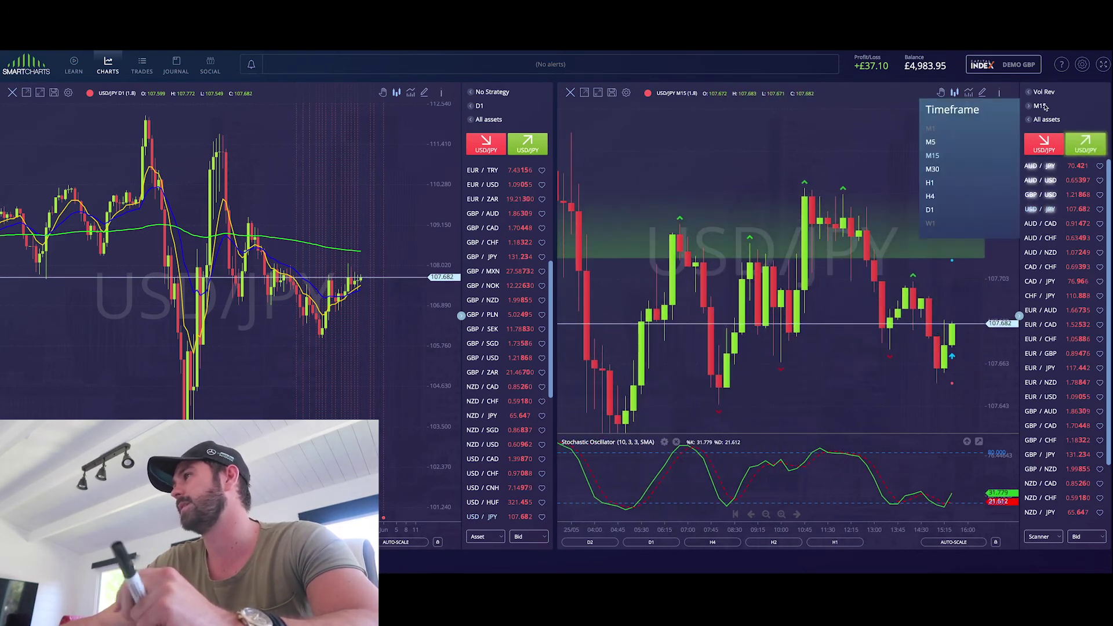
pyautogui.click(930, 143)
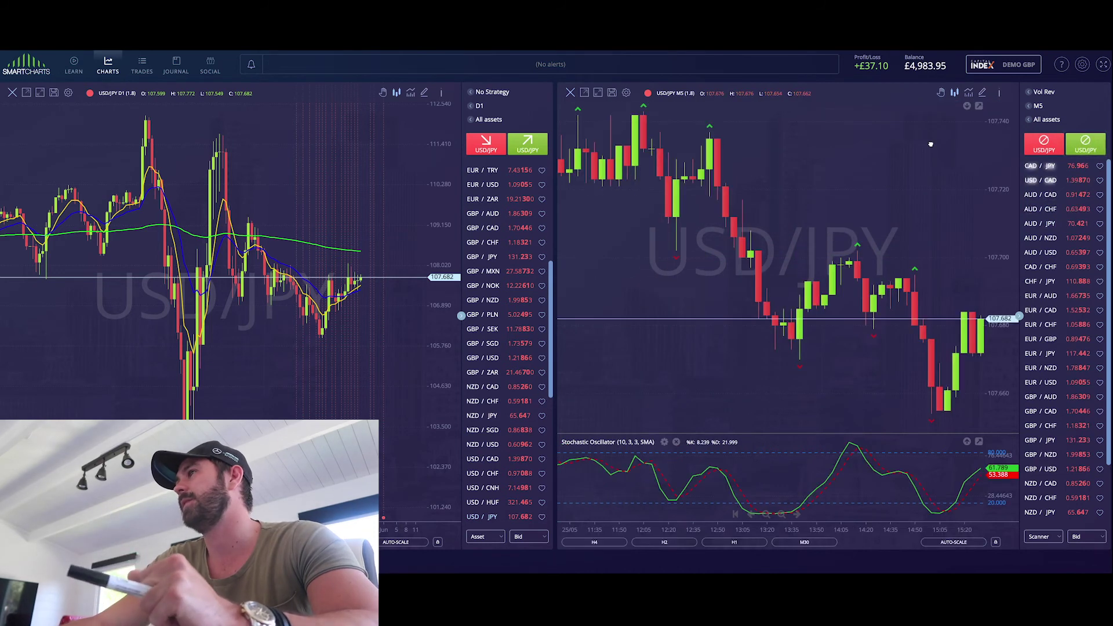
pyautogui.click(1035, 167)
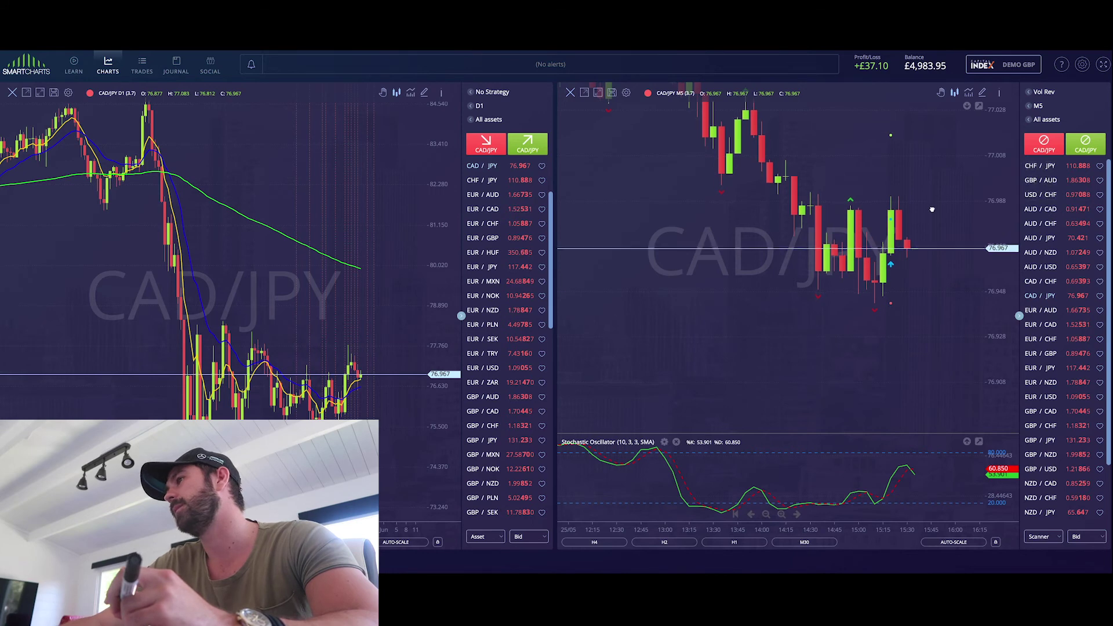
# Step: Load GBP/AUD from the M5 scanner and compare its sell signal with earlier M5 highs and the daily trend
pyautogui.click(1029, 180)
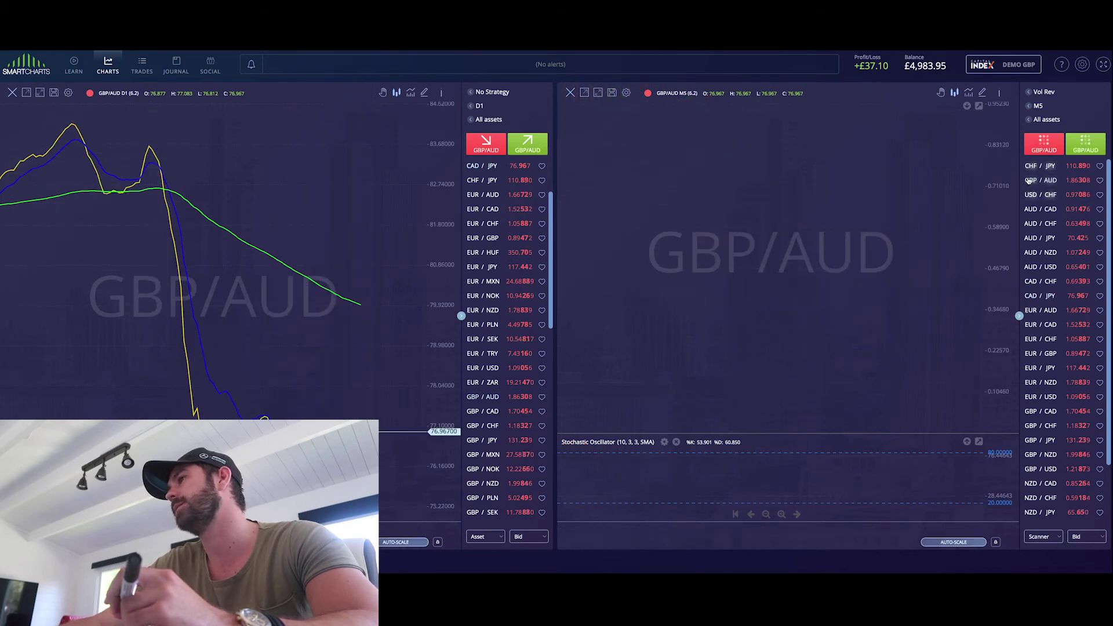
pyautogui.moveTo(930, 270); pyautogui.dragTo(948, 236)
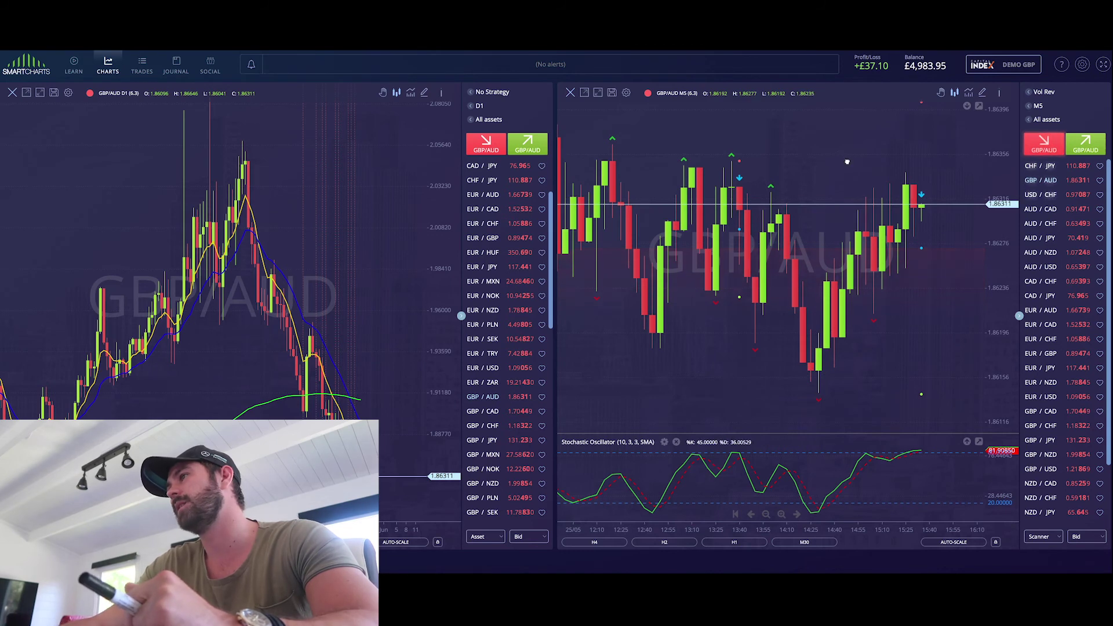
pyautogui.hscroll(-3, 834, 154)
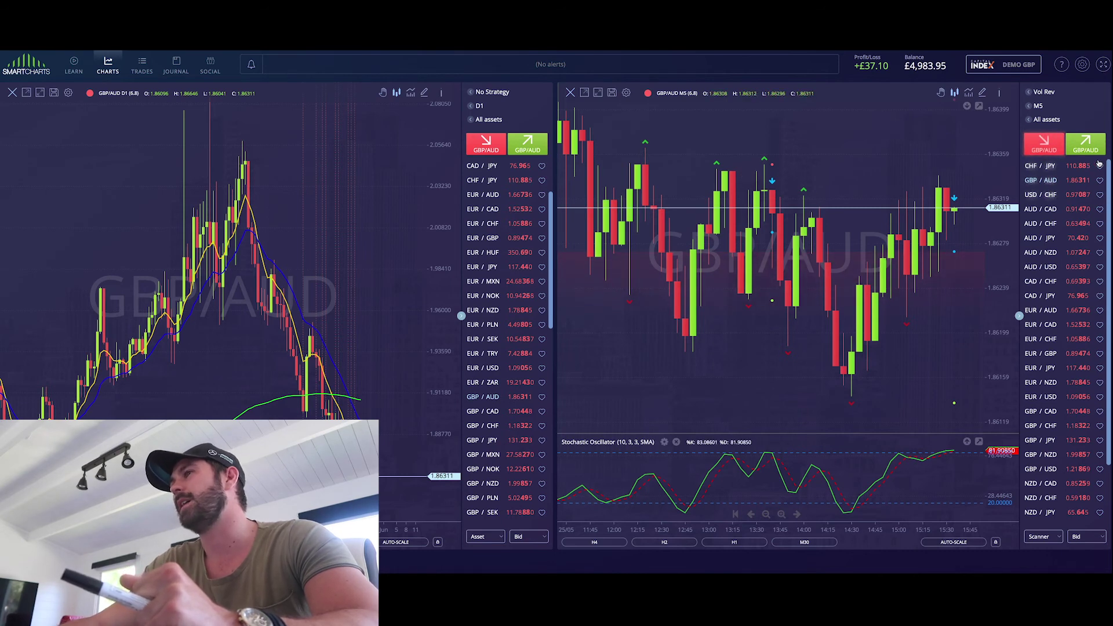
# Step: Examine the USD/CHF M5 signal alongside the open sell trade, and open the scanner's timeframe choices
pyautogui.moveTo(883, 165)
pyautogui.mouseDown()
pyautogui.moveTo(843, 169)
pyautogui.moveTo(871, 169)
pyautogui.mouseUp()
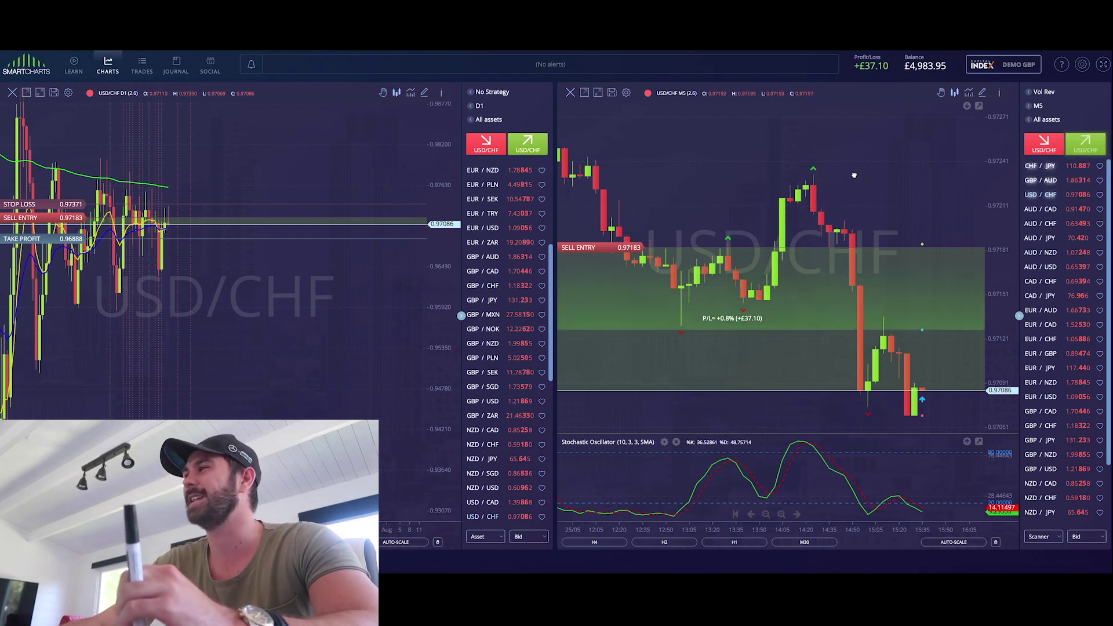
pyautogui.click(1037, 107)
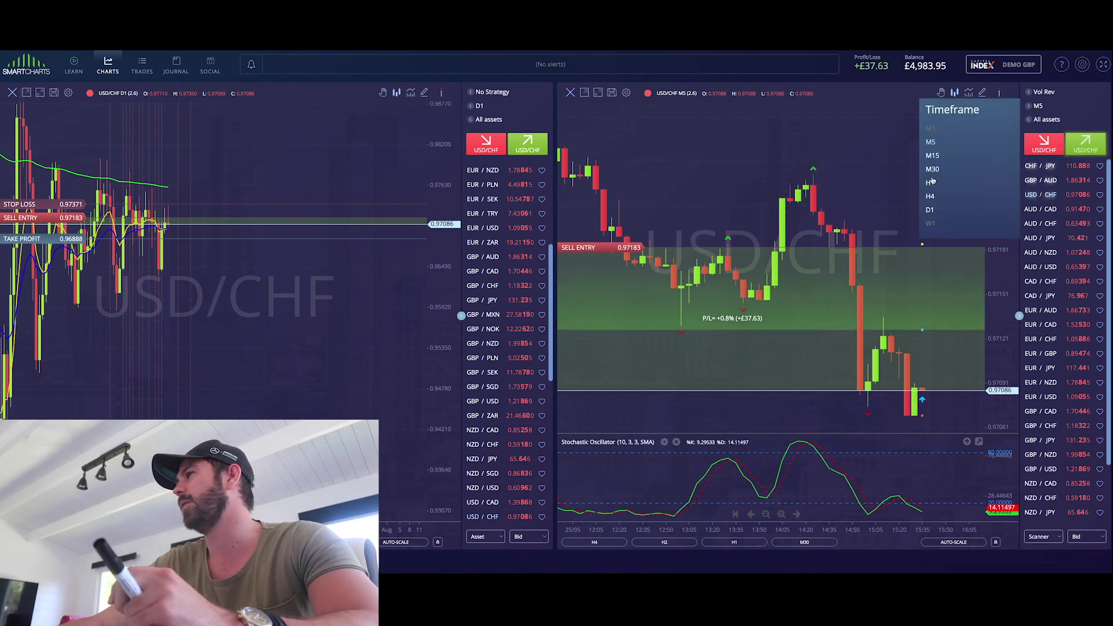